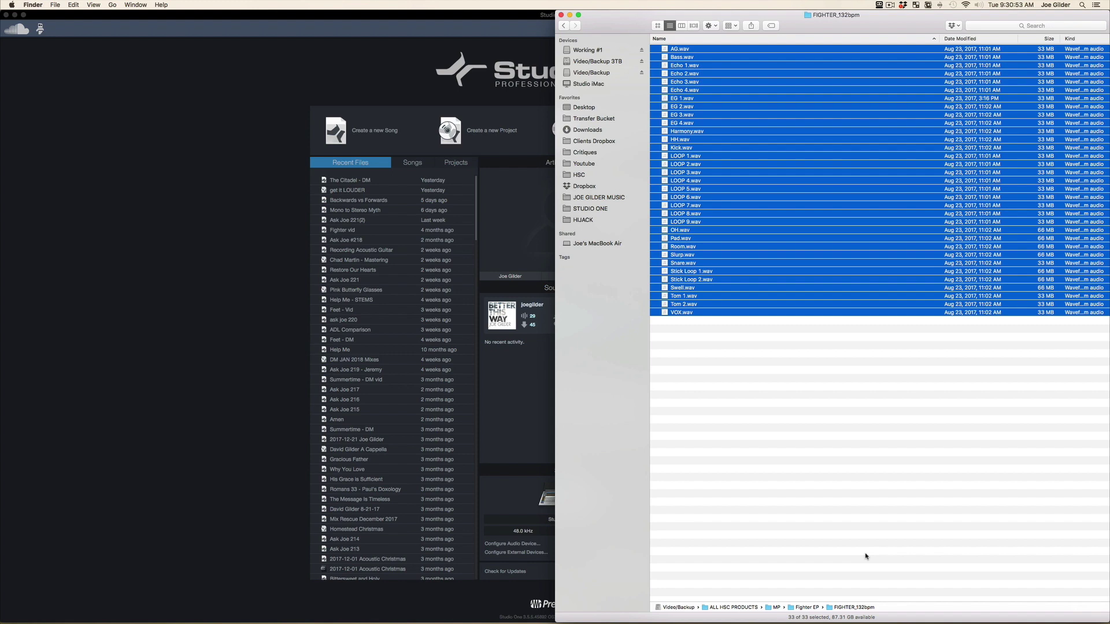
- Switch to Studio One, start a new song titled MIX SETUP and choose the *MIX user template
left_click(274, 179)
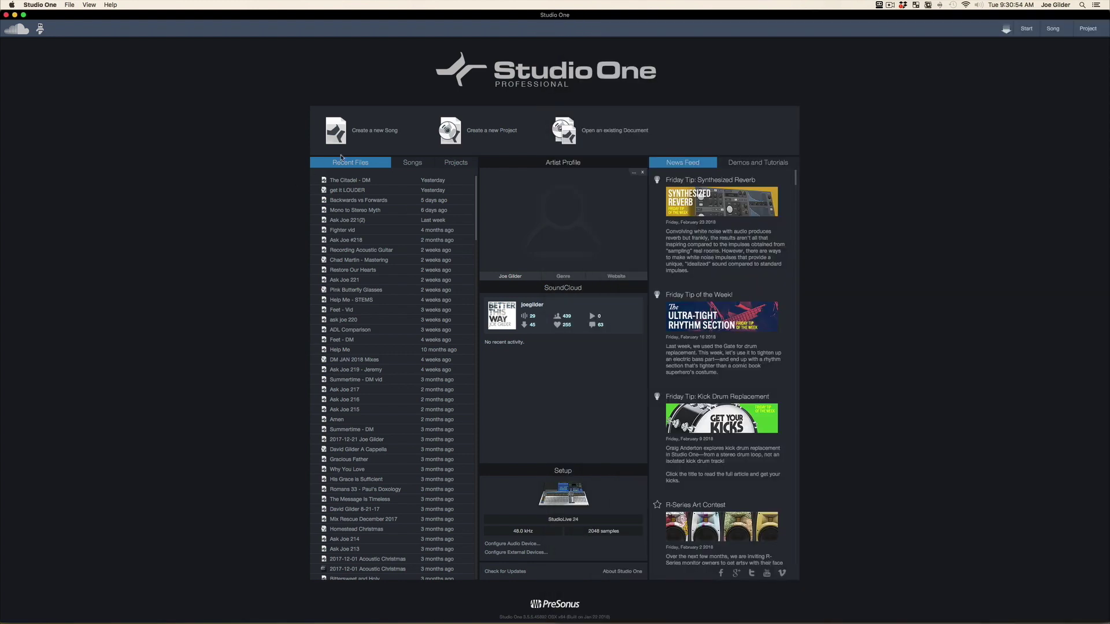
left_click(366, 132)
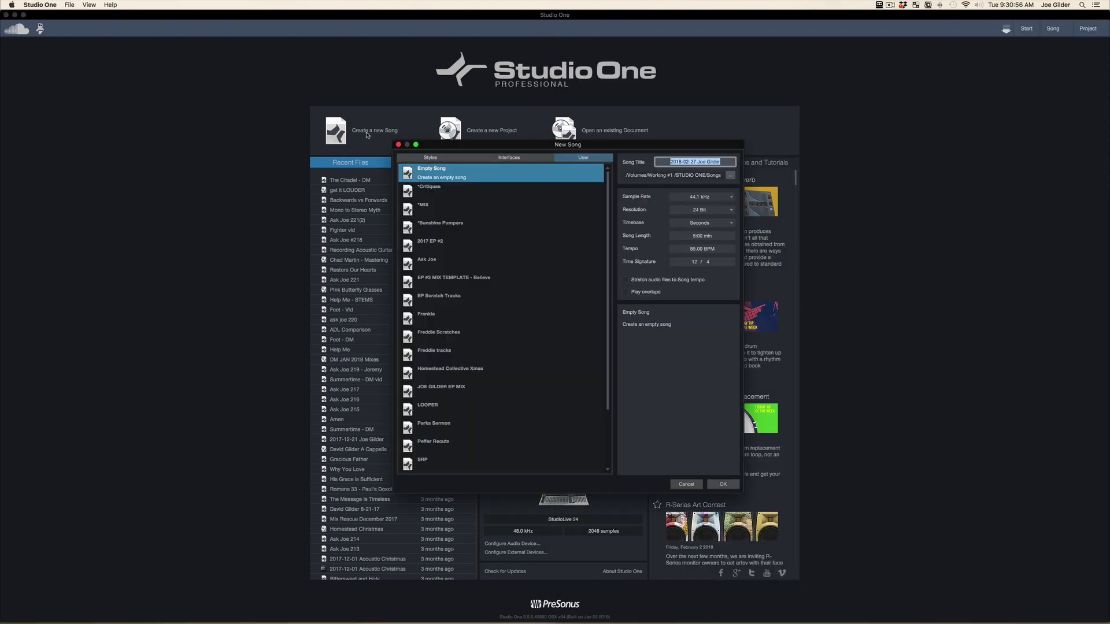
type("MIX SETUP")
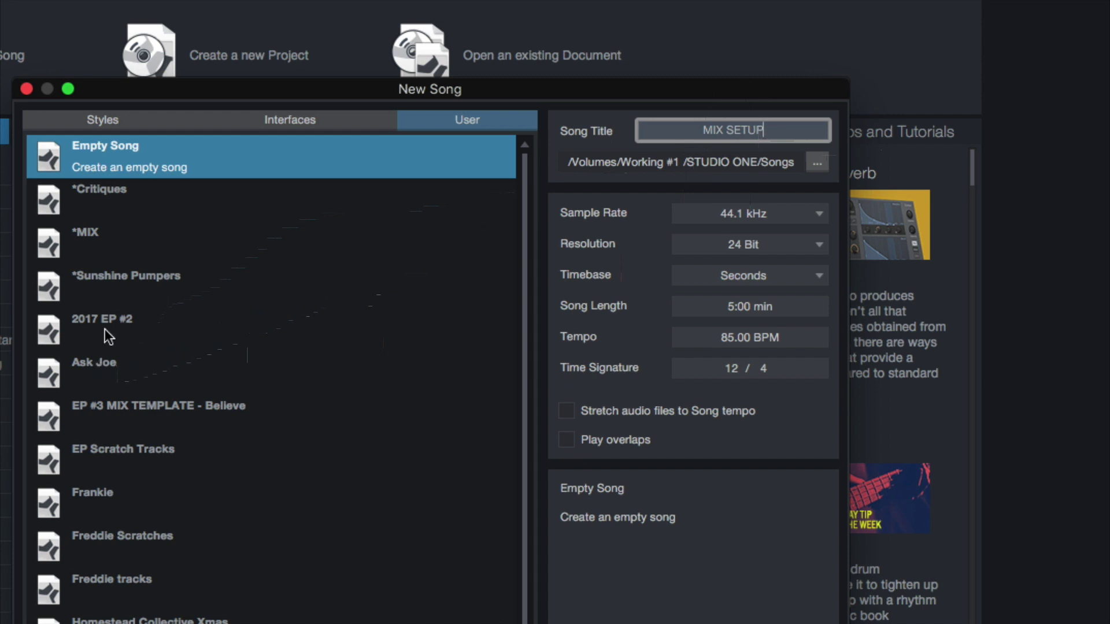
left_click(81, 237)
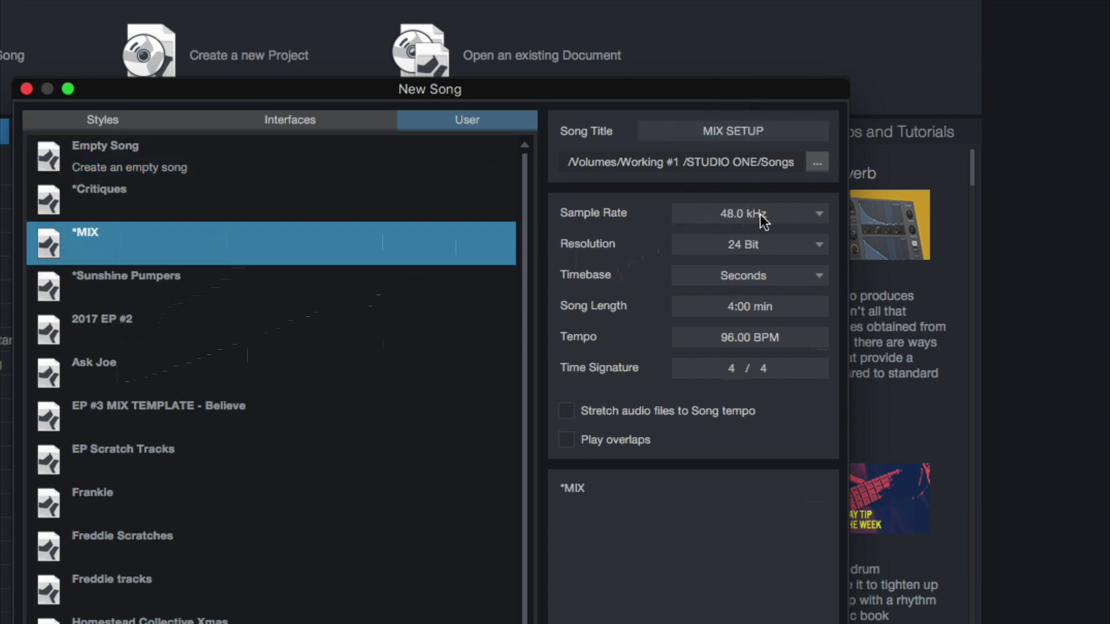
- Set the new song's timebase to Bars and tempo to 132 BPM, create it and dismiss the song information
left_click(745, 278)
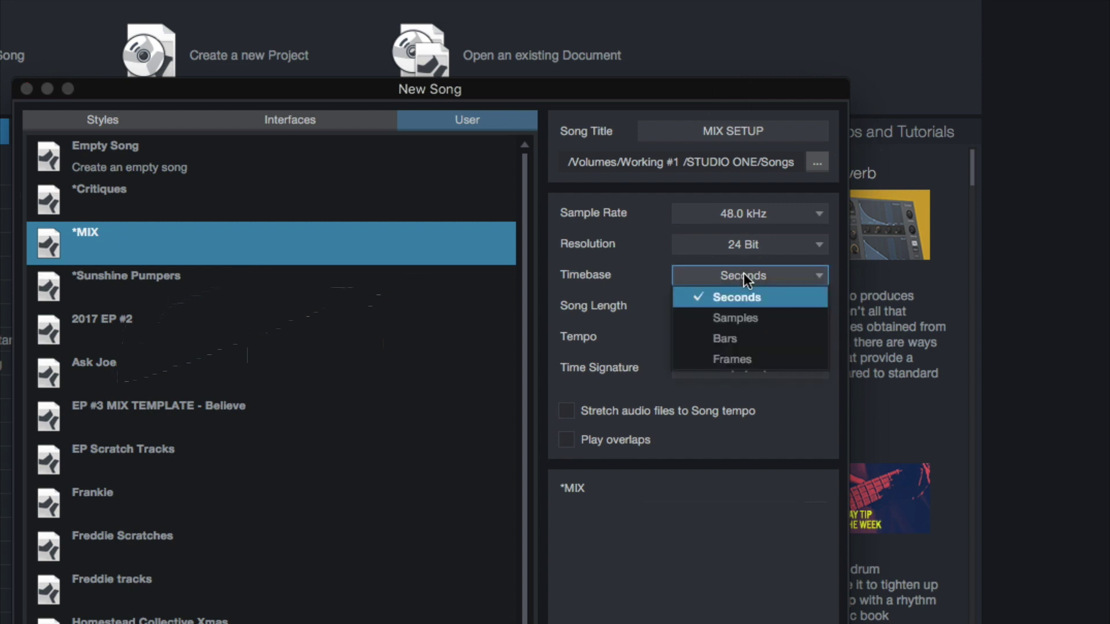
left_click(730, 334)
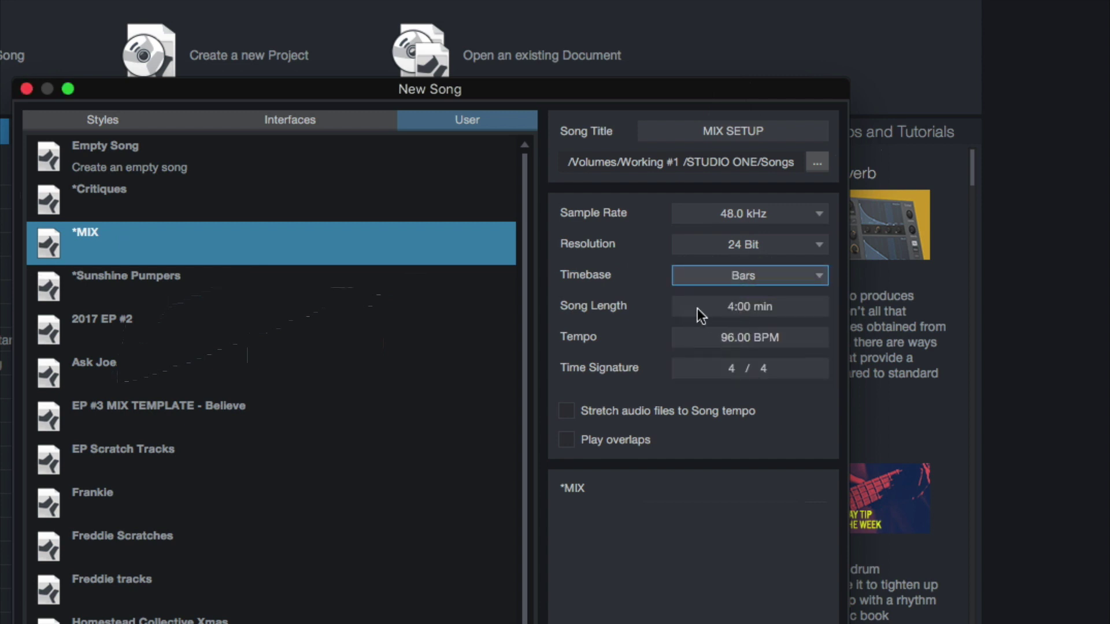
left_click(744, 313)
key("Tab")
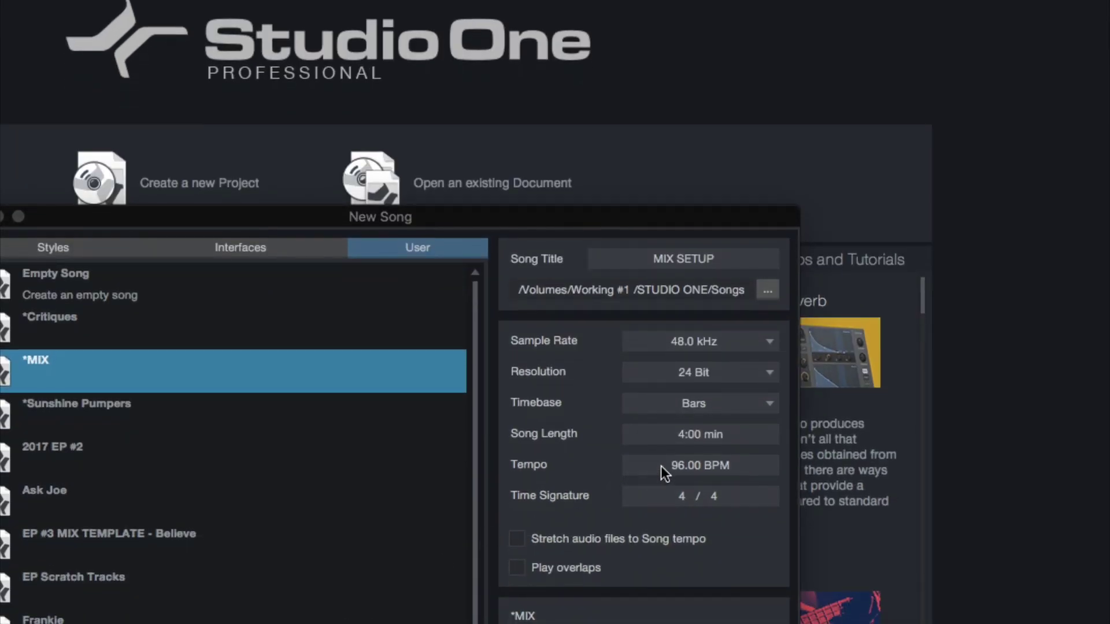
left_click(660, 465)
type("132")
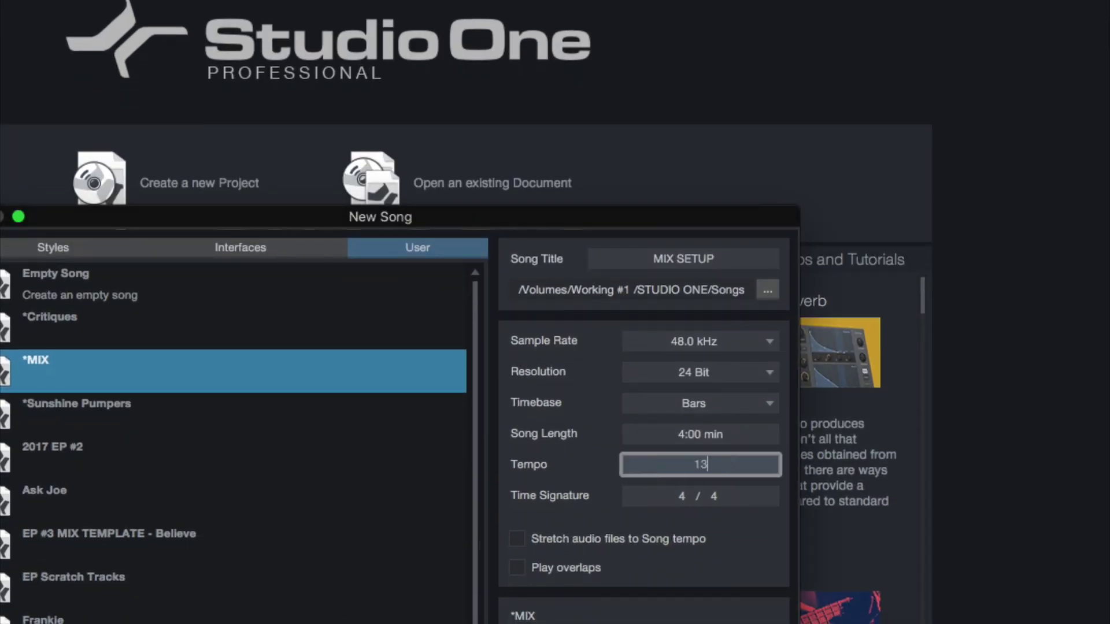
key("Tab")
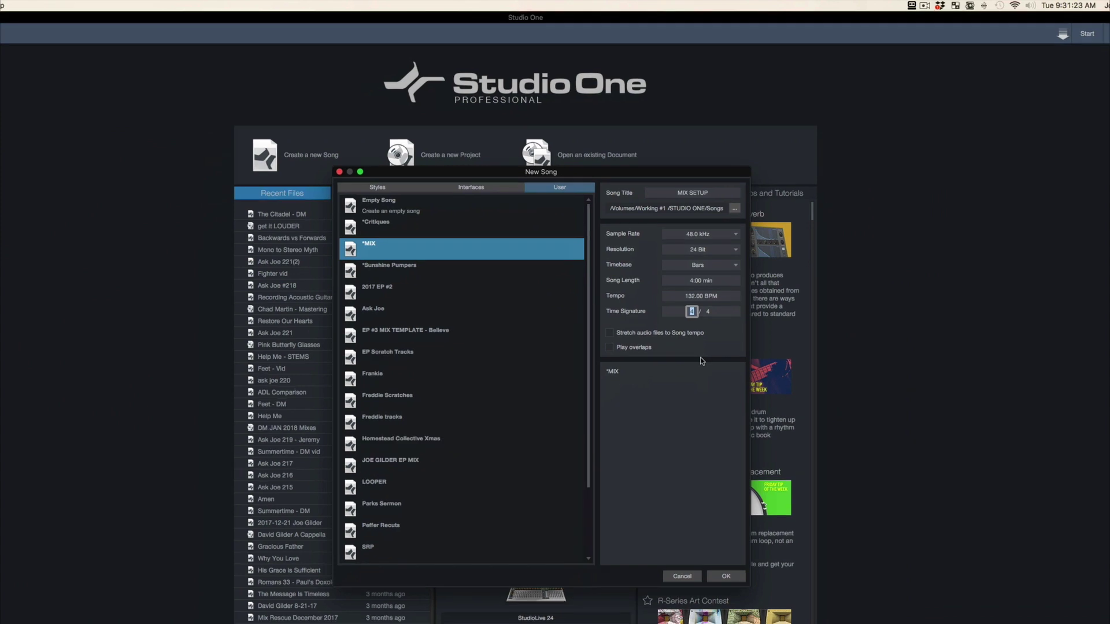
left_click(726, 577)
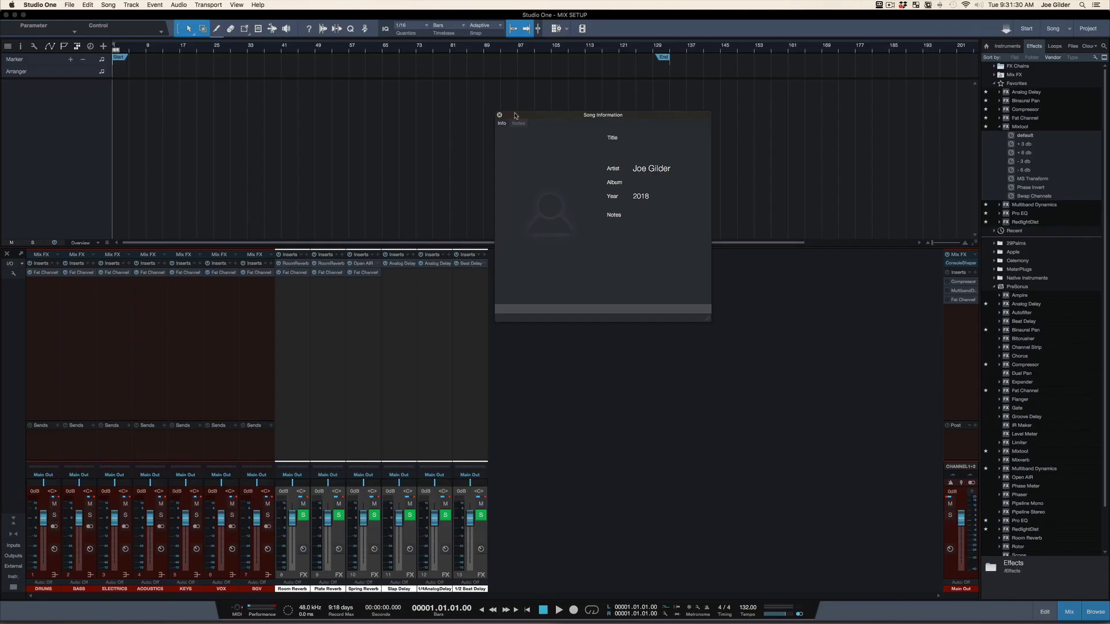
left_click(500, 115)
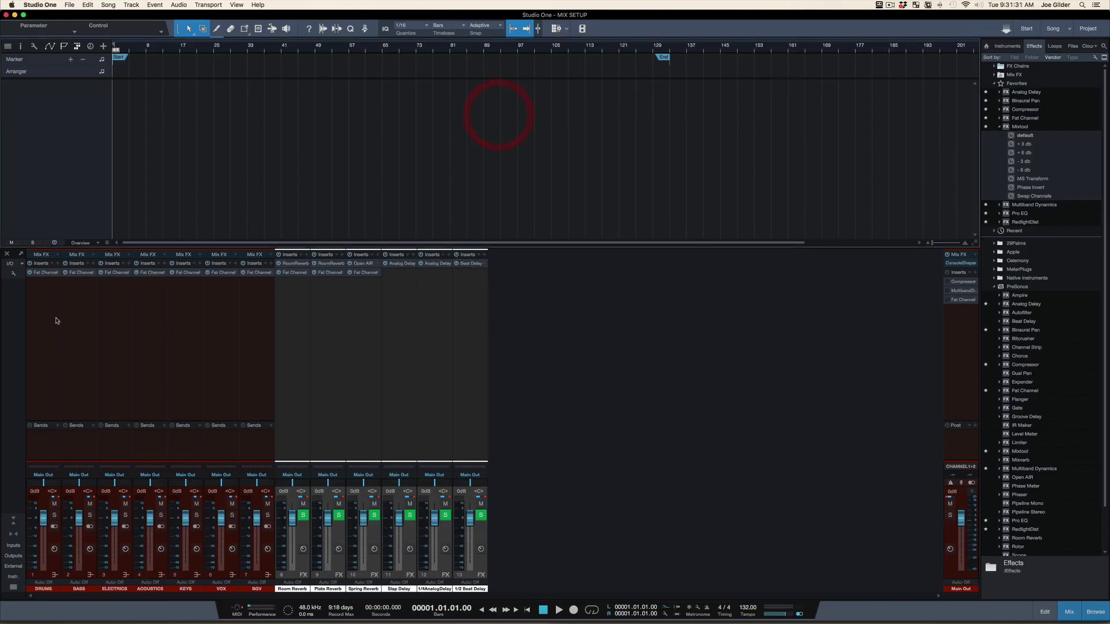
- Highlight the template's bus channels from DRUMS to BGV and its effect channels from Room Reverb to 1/2 Beat Delay
left_click(39, 342)
left_click(478, 409, "shift")
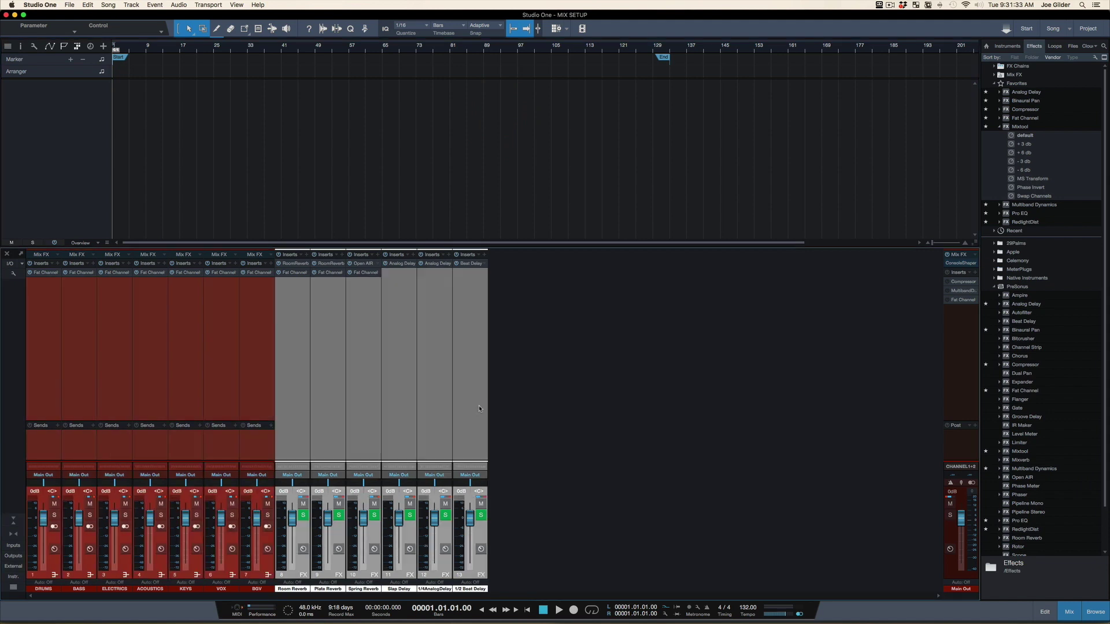
left_click(64, 378)
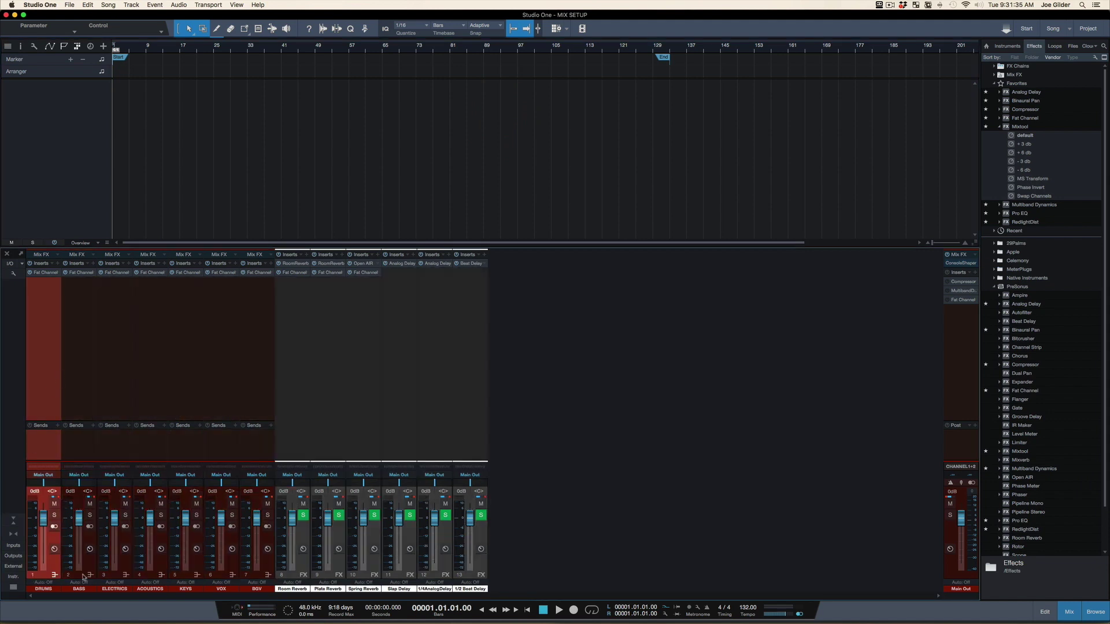
left_click(256, 460, "shift")
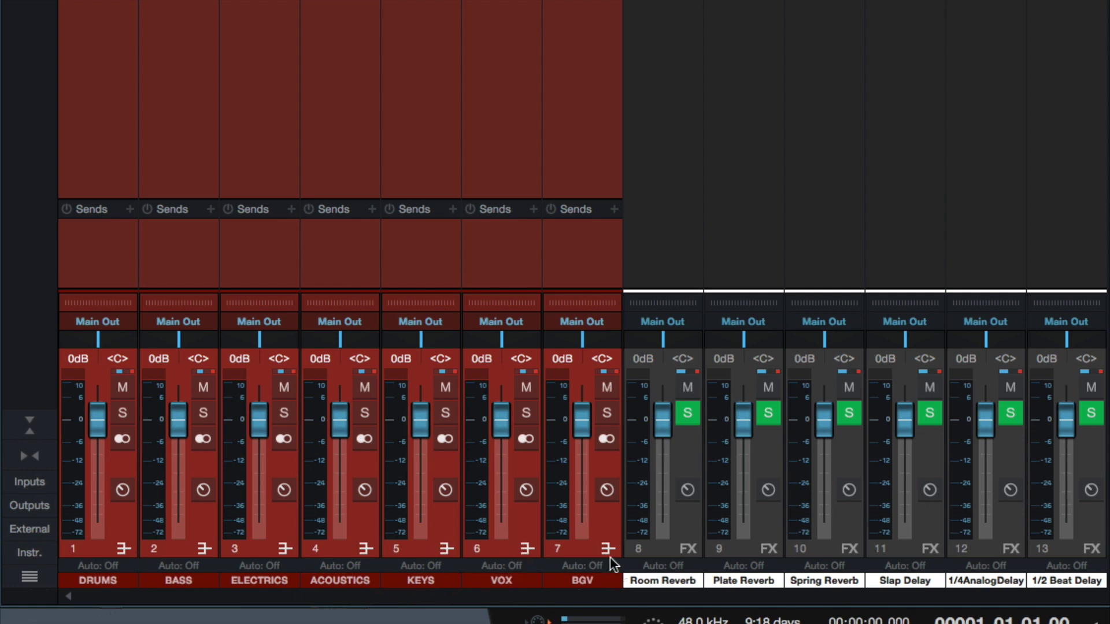
left_click(666, 242)
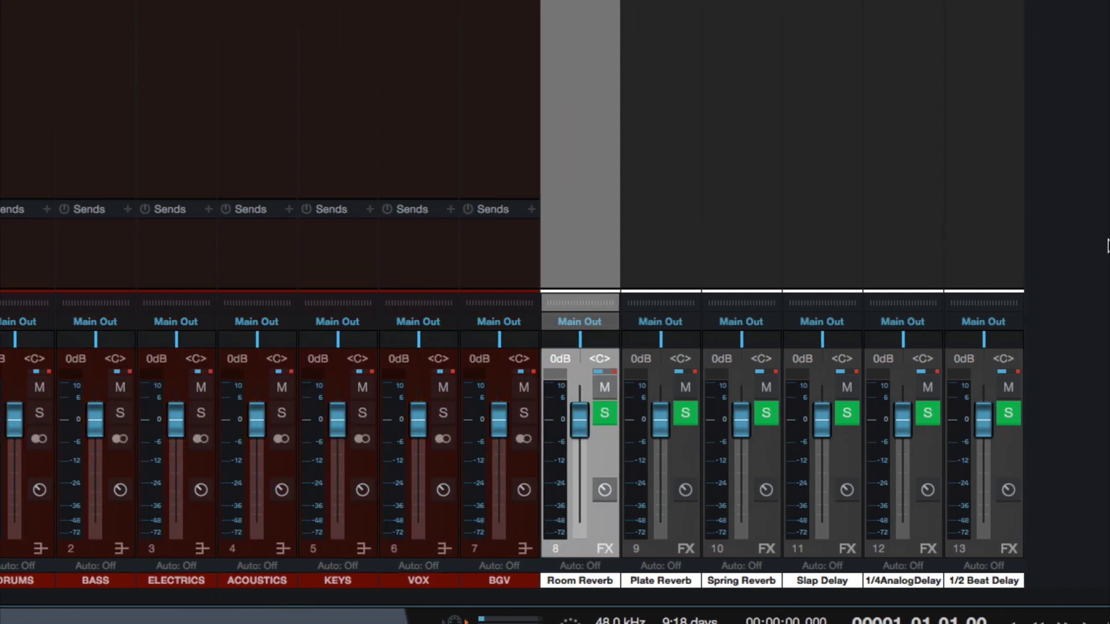
left_click(954, 231, "shift")
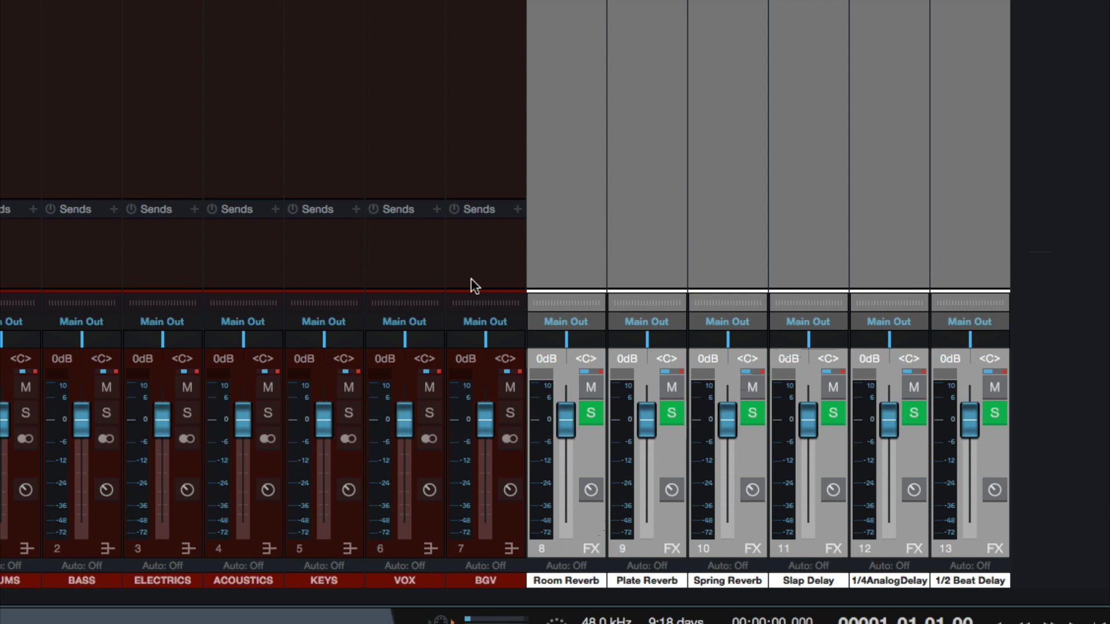
- Try a Room Reverb send on the VOX bus and remove it again
left_click(437, 208)
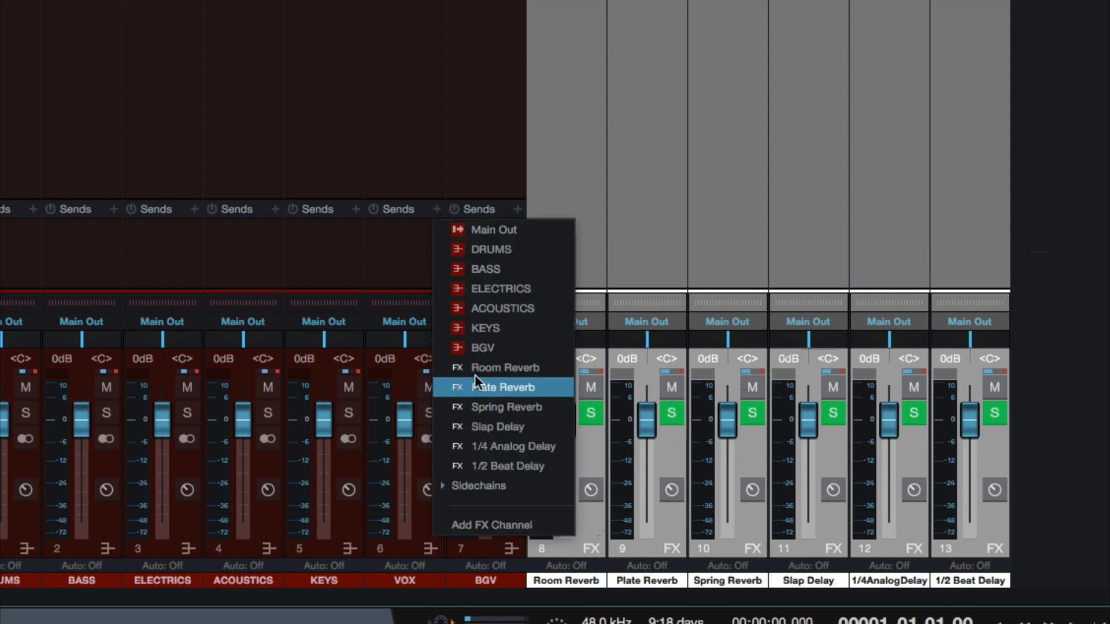
left_click(476, 369)
right_click(439, 247)
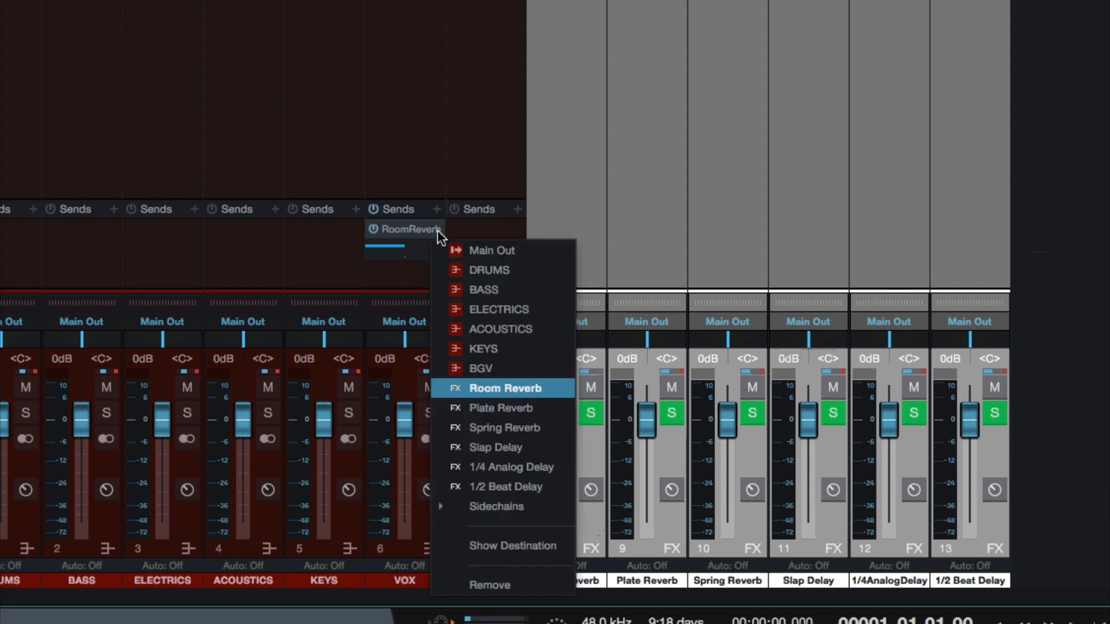
left_click(462, 582)
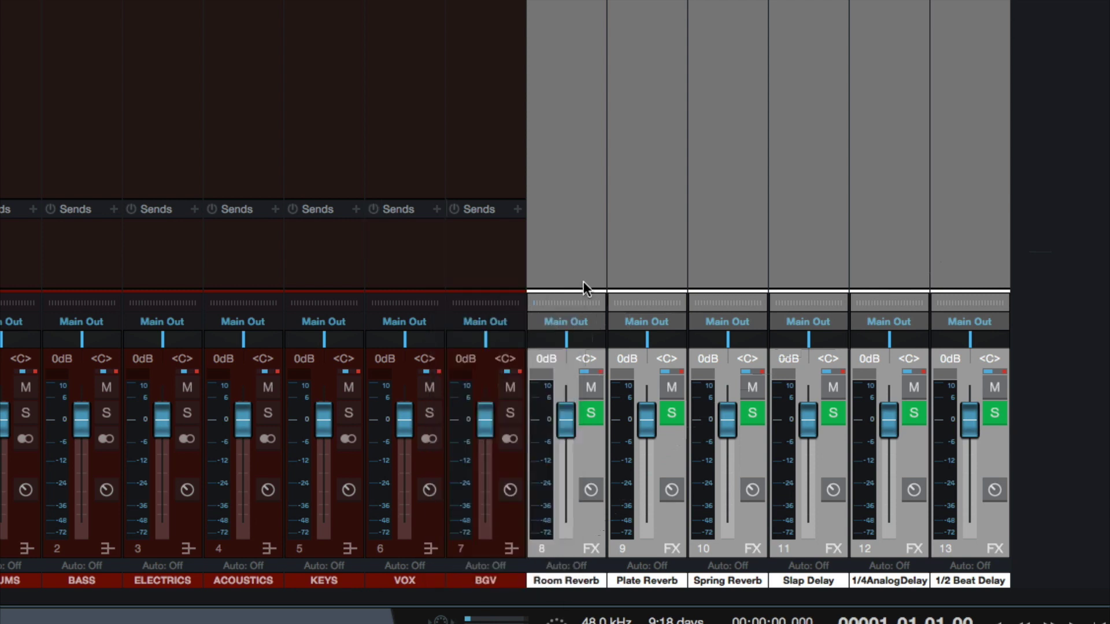
- Try a Spring Reverb send on the ELECTRICS bus and remove it again
left_click(580, 237)
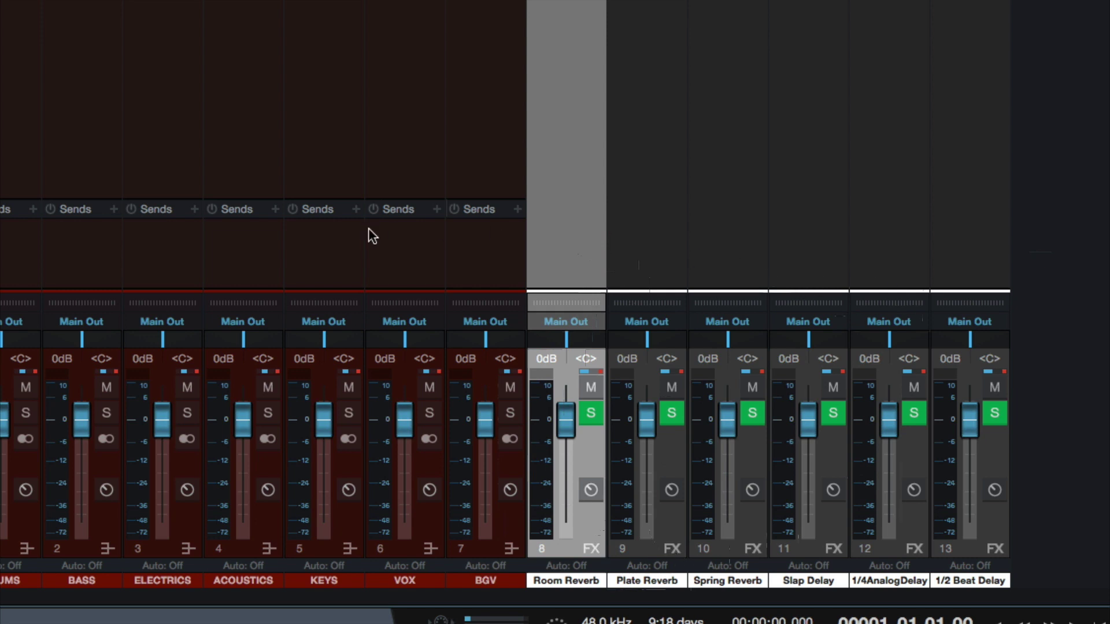
left_click(194, 209)
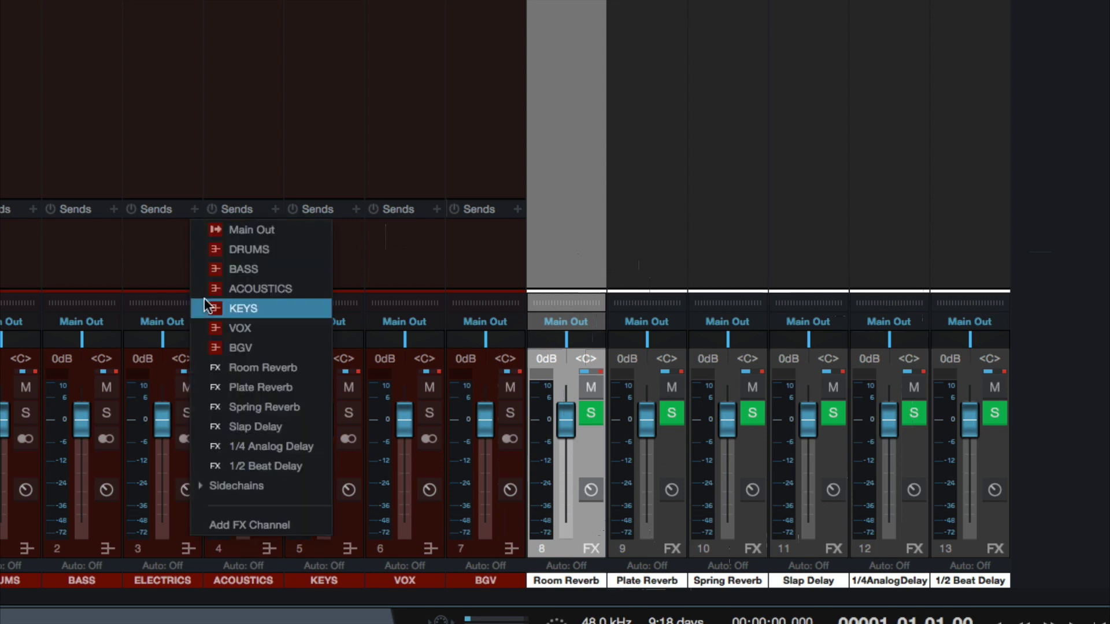
left_click(253, 407)
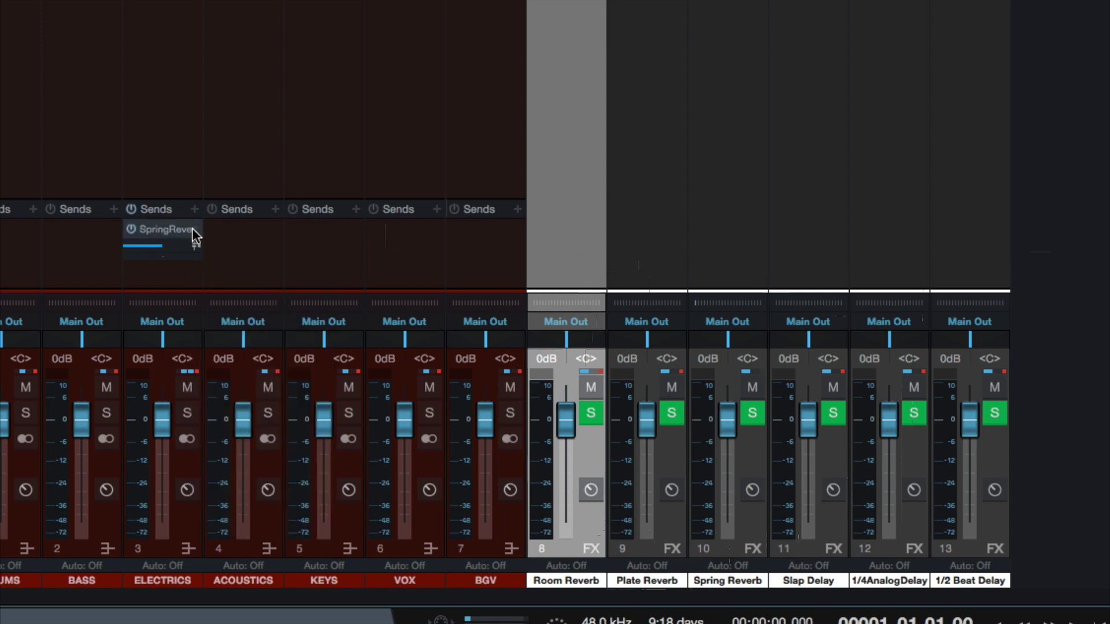
right_click(190, 229)
left_click(248, 584)
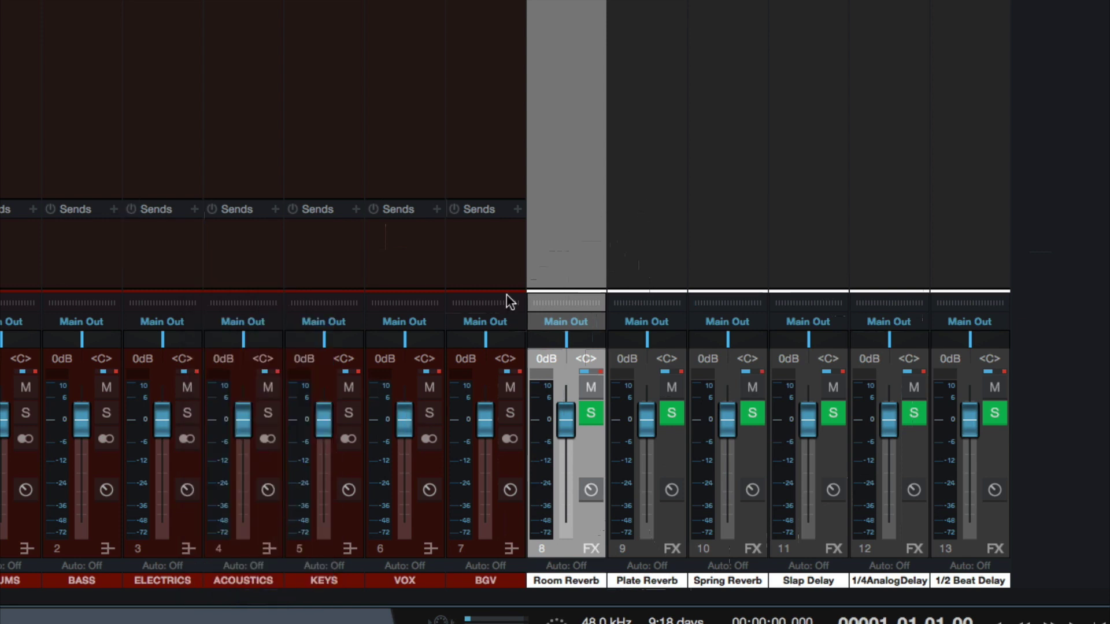
- Go through the effect channels by selecting them all together, and the three delays and the Room Reverb individually
left_click(969, 235, "shift")
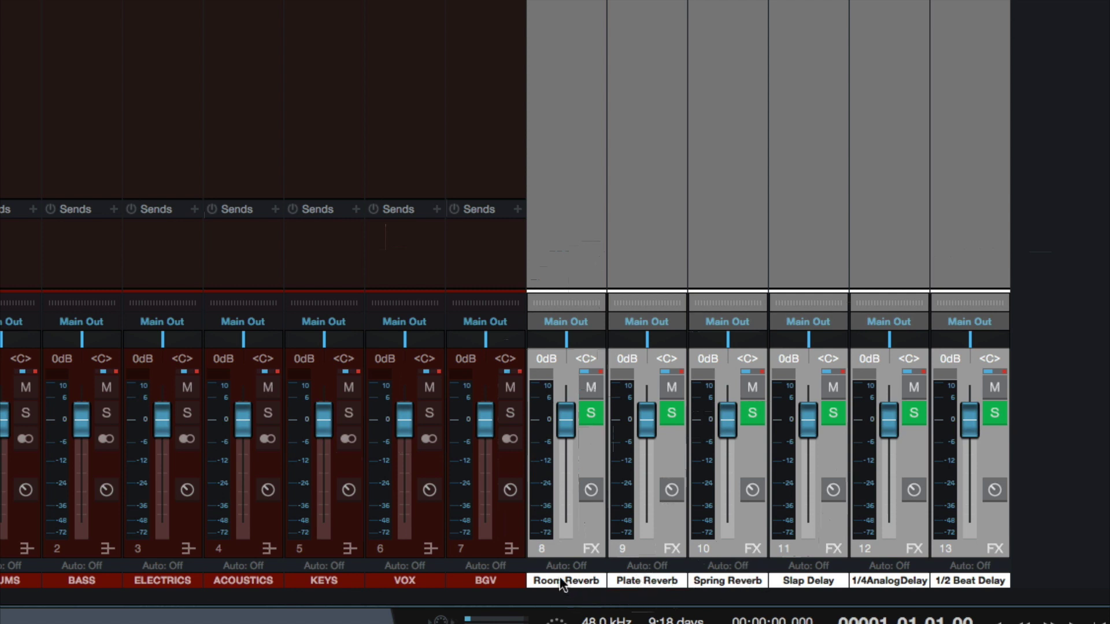
left_click(821, 534)
left_click(918, 538)
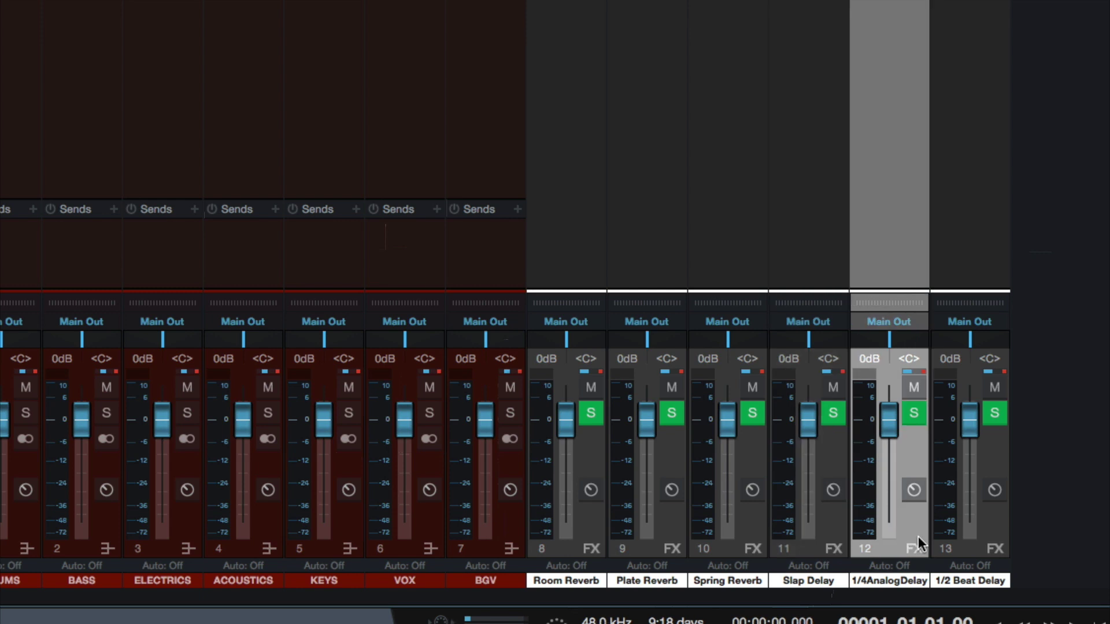
left_click(1000, 543)
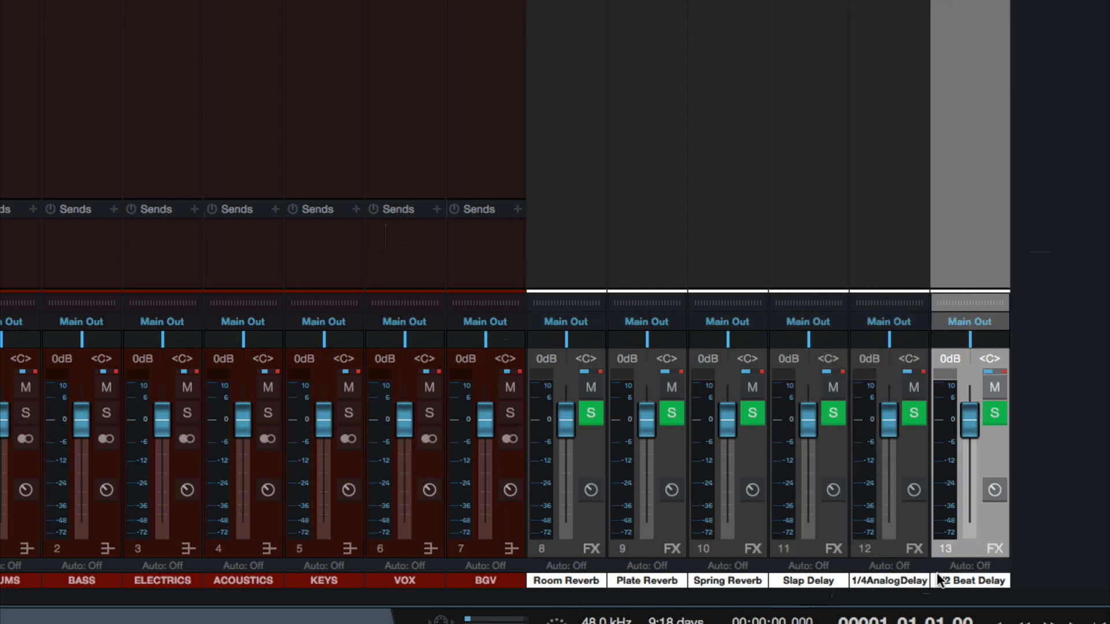
left_click(595, 215)
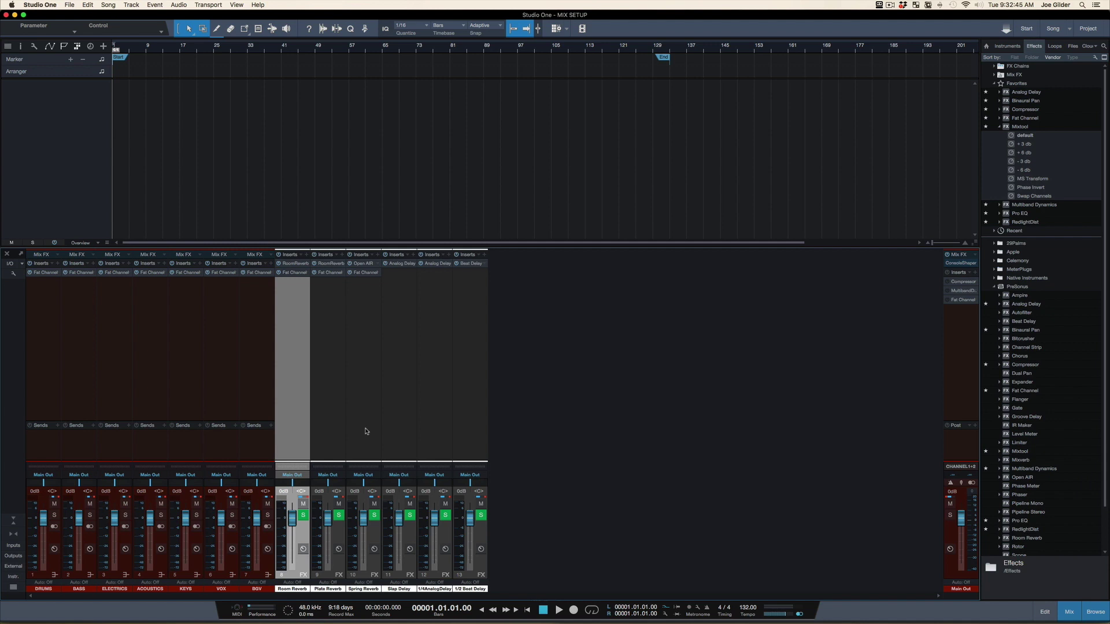
- Inspect the Fat Channel insert on the BGV bus, and highlight all the buses from DRUMS to BGV
left_click(43, 322)
left_click(260, 318, "shift")
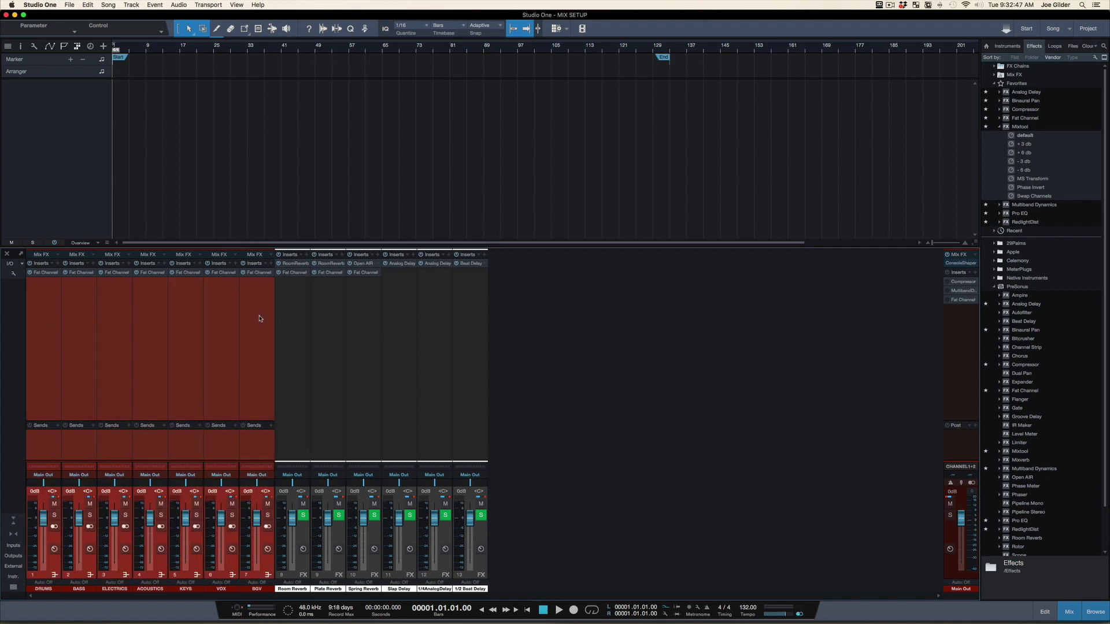
left_click(255, 290)
double_click(256, 272)
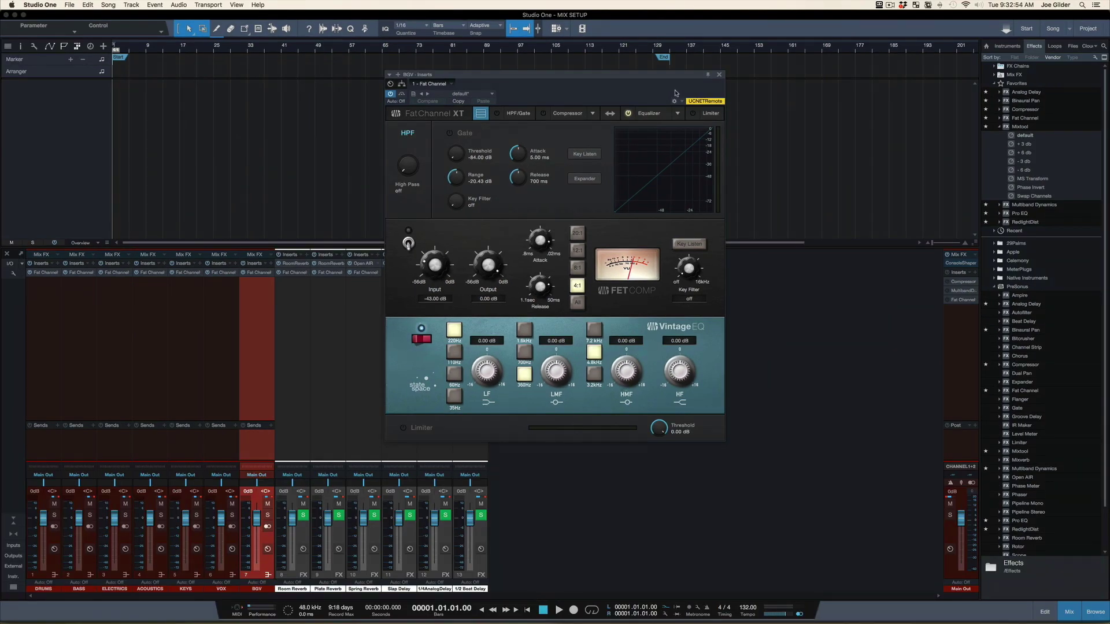
left_click(719, 75)
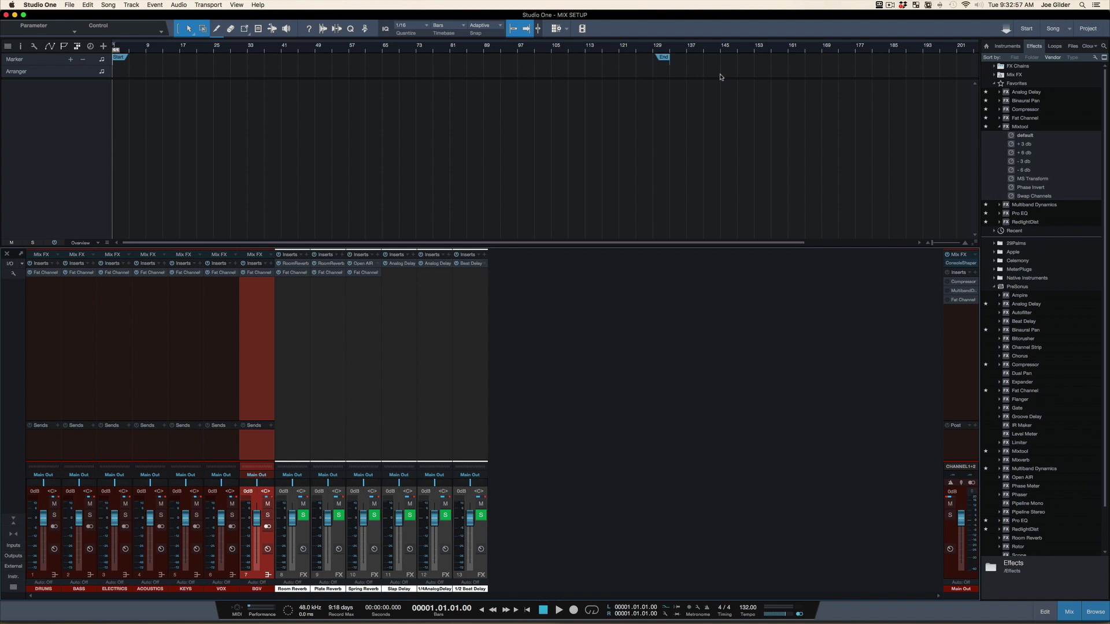
left_click(44, 347)
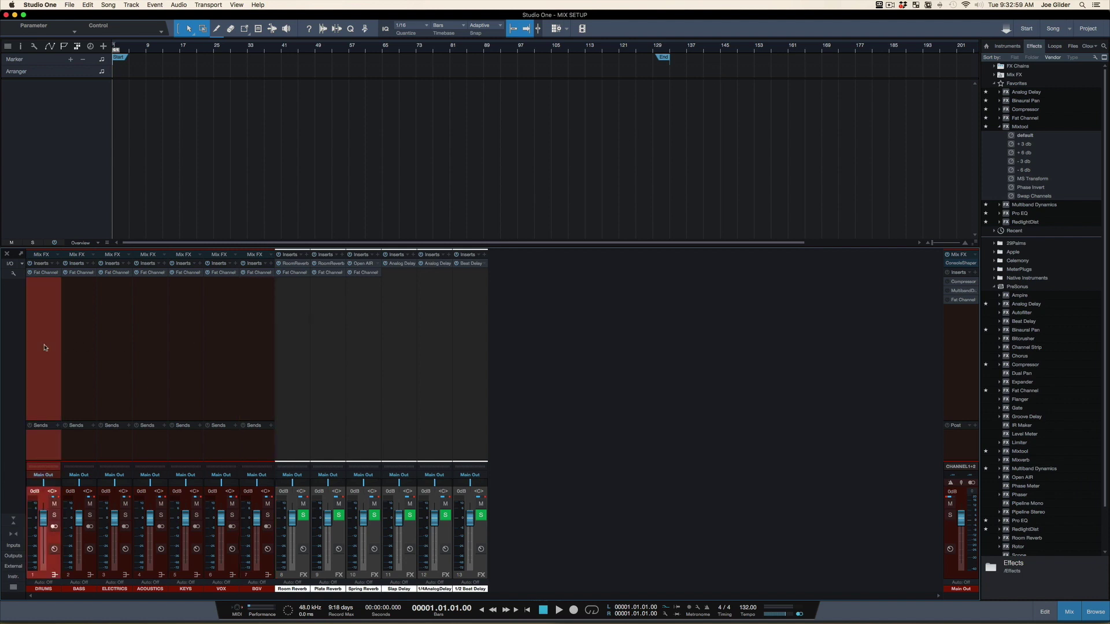
left_click(257, 365, "shift")
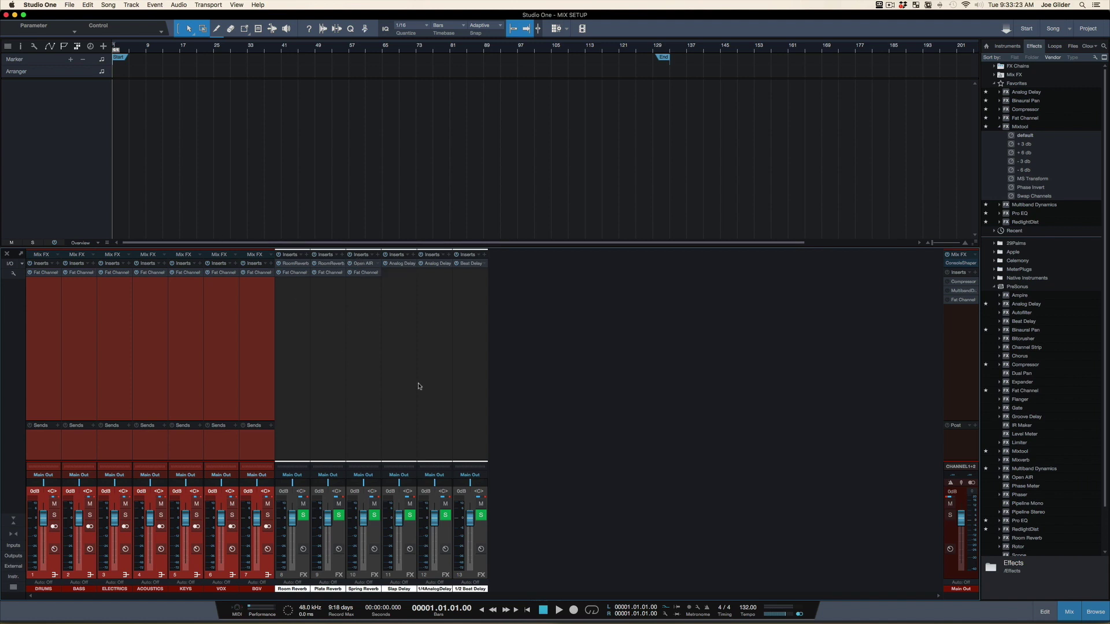
- Hide the browser and mixer to clear the arrangement area, and switch to the Finder folder FIGHTER_132bpm
key("F5")
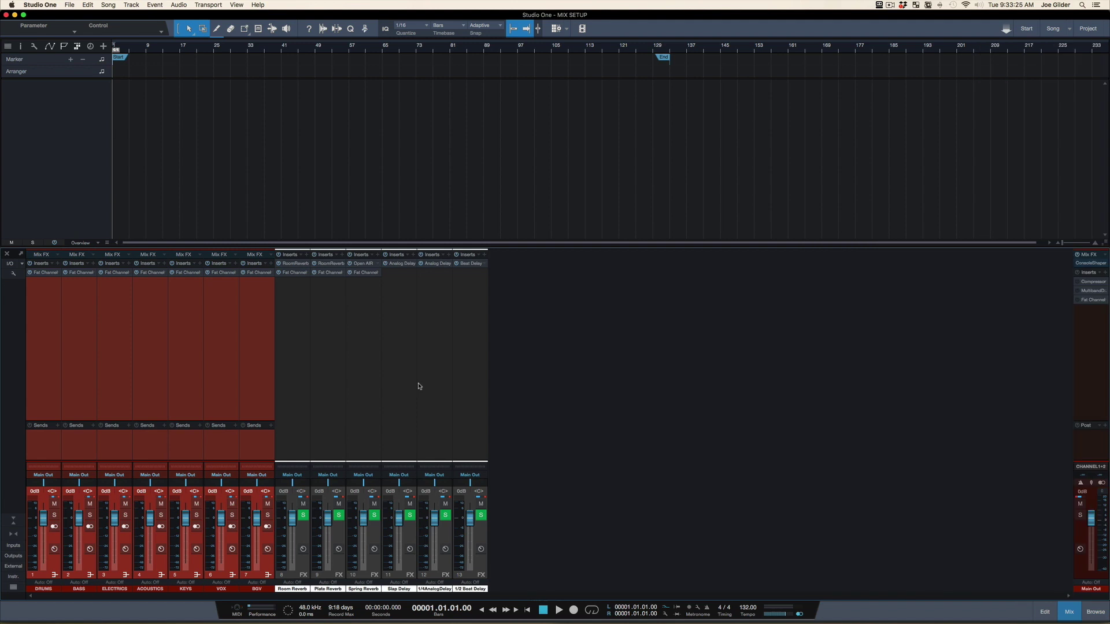
key("F3")
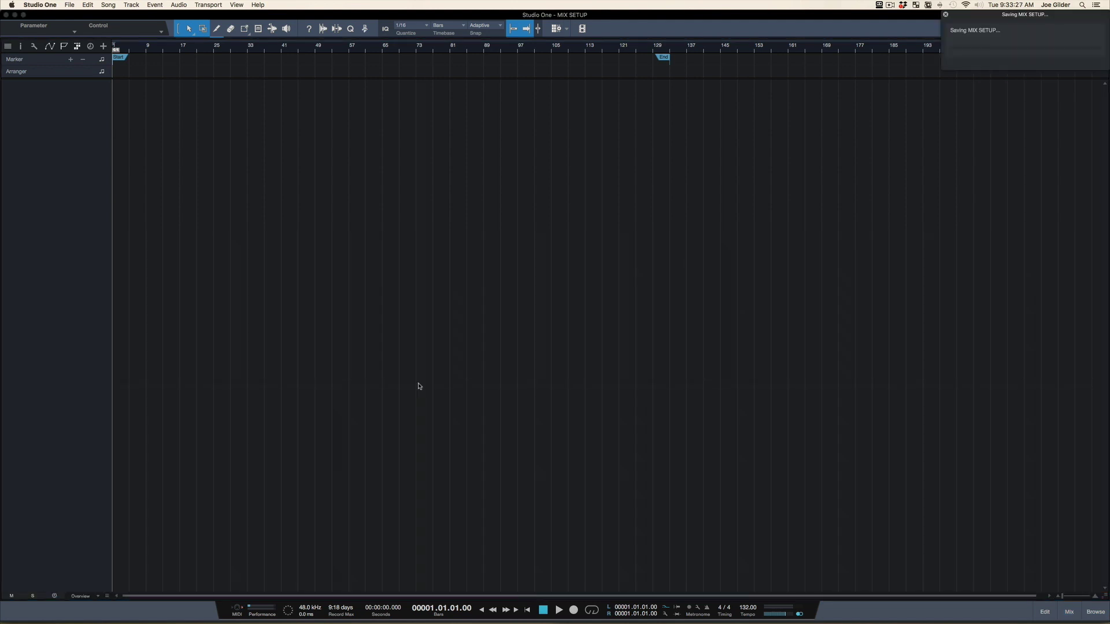
key("super+Tab")
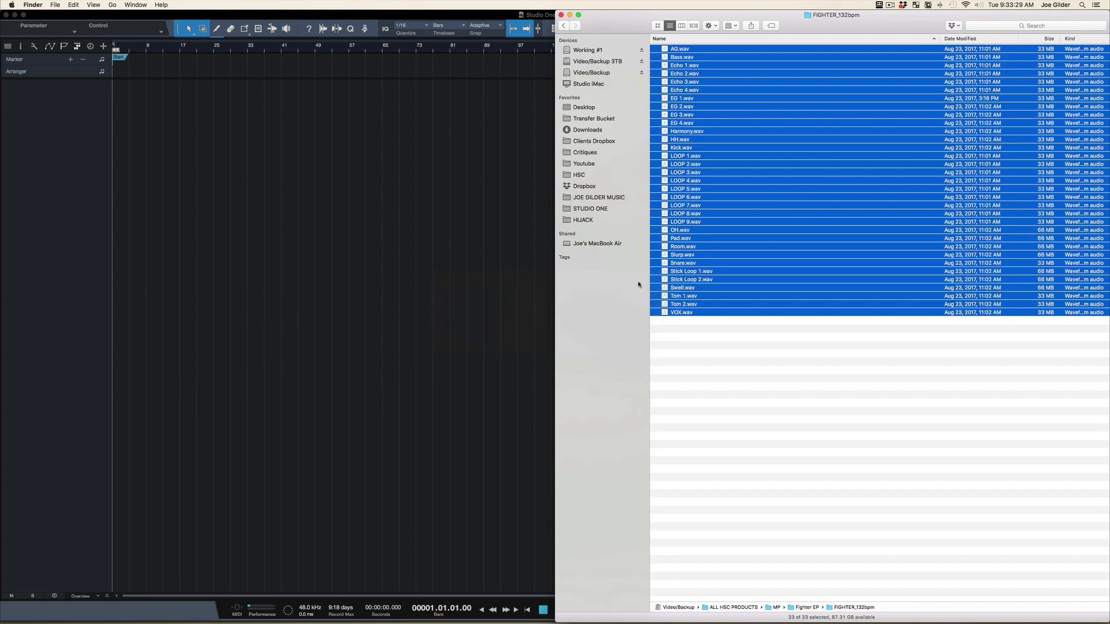
- Import all the selected FIGHTER_132bpm audio files as new tracks starting at bar 1 and copy them to the song's media folder
left_click_drag(733, 176, 123, 149)
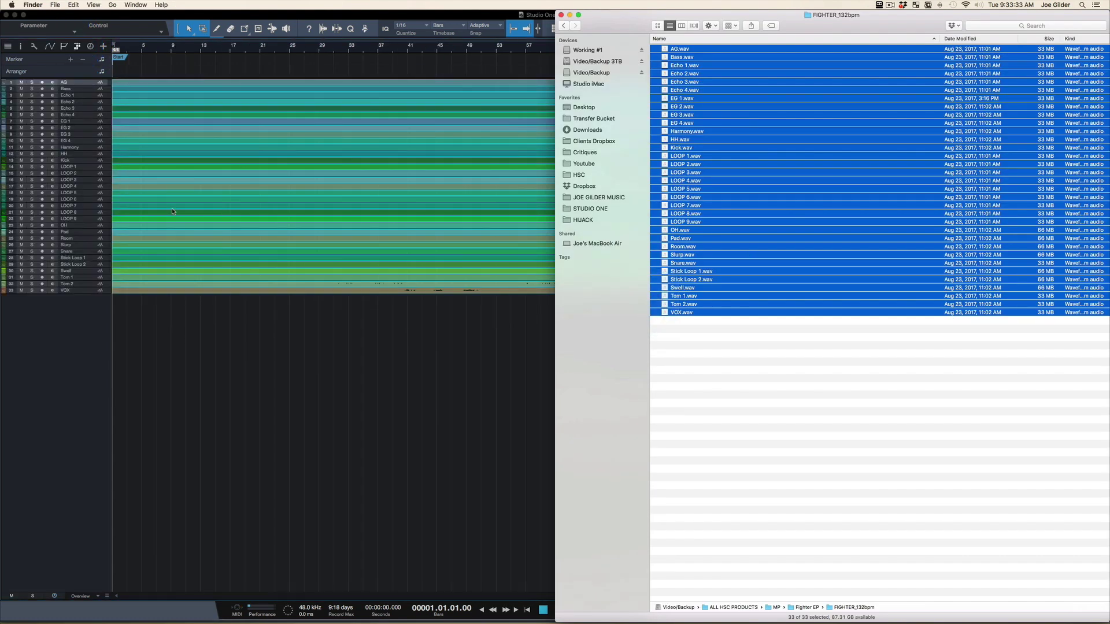
left_click(172, 211)
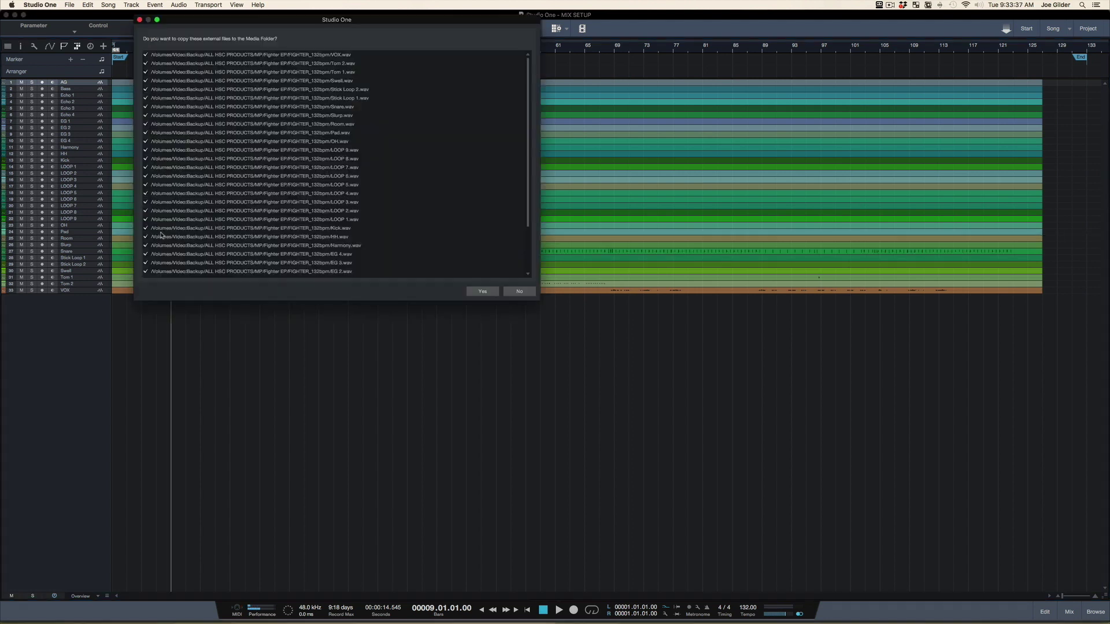
left_click(482, 291)
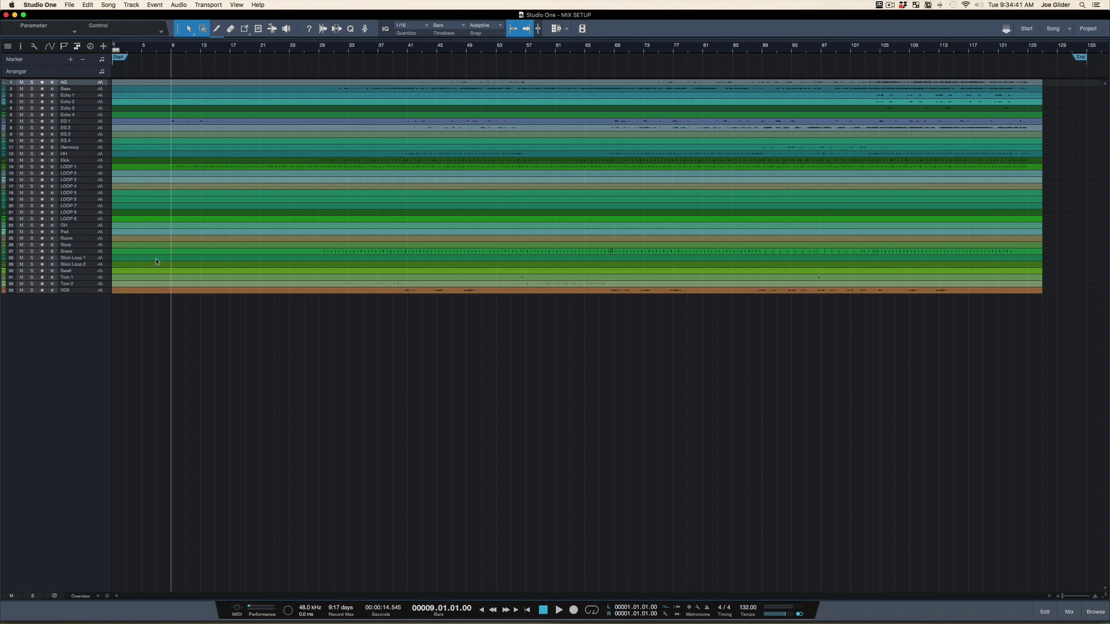
- Reorder the tracks as loops, Slurp, Swell, drums, Bass, EG 1 to 4, AG, Pad, VOX, Harmony and Echo 1 to 4
scroll(156, 254, "up", 4)
scroll(156, 254, "down", 3)
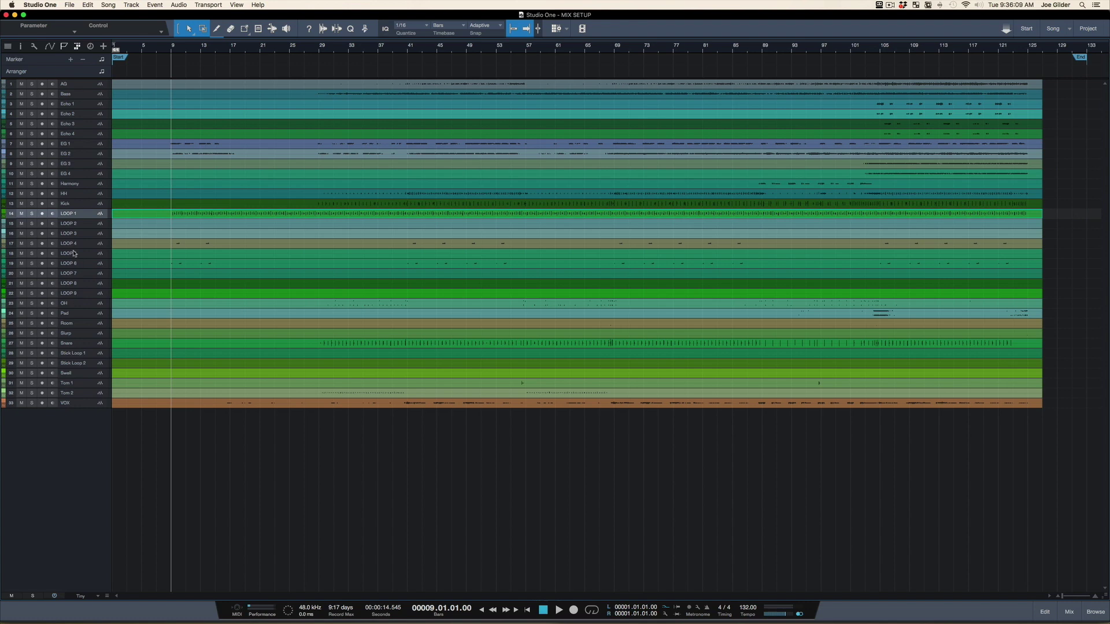
left_click(80, 295, "shift")
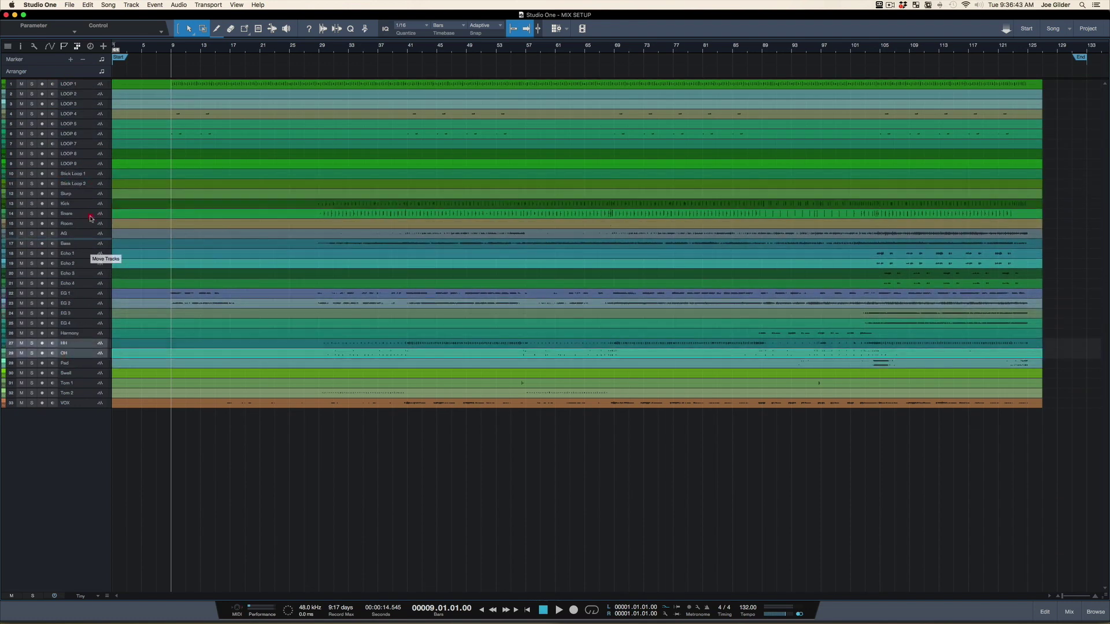
left_click_drag(93, 256, 88, 269)
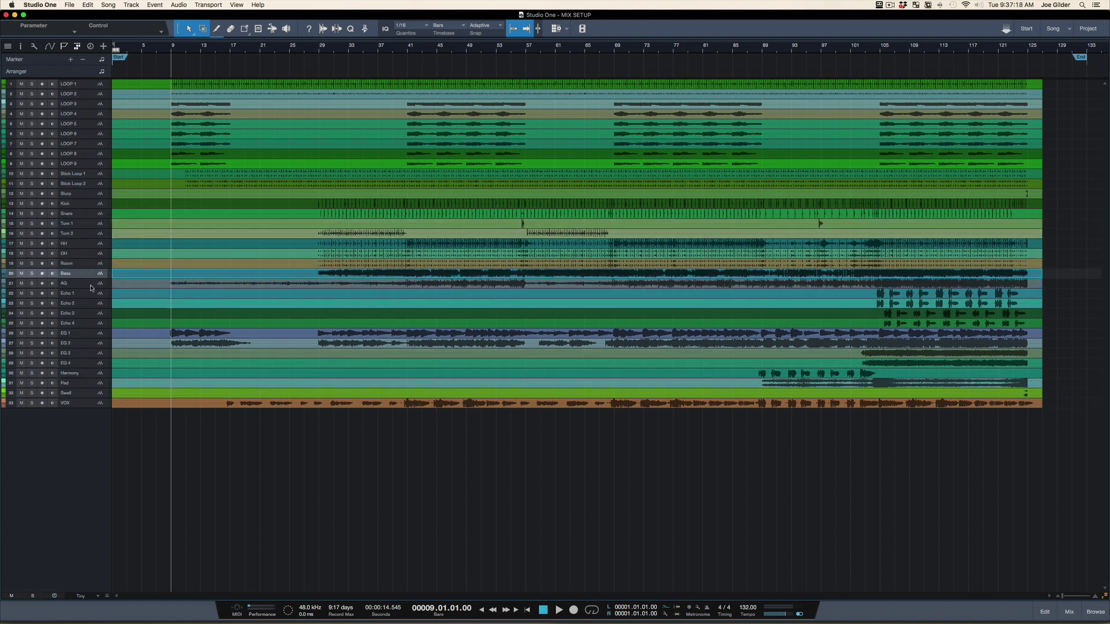
left_click_drag(81, 272, 83, 374)
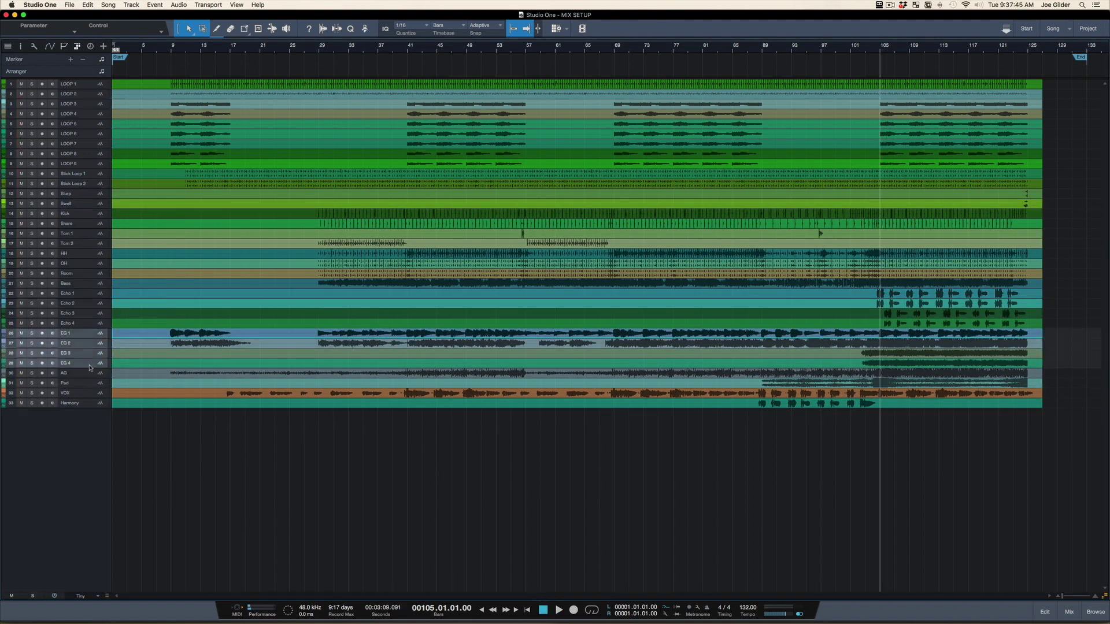
left_click_drag(84, 372, 84, 416)
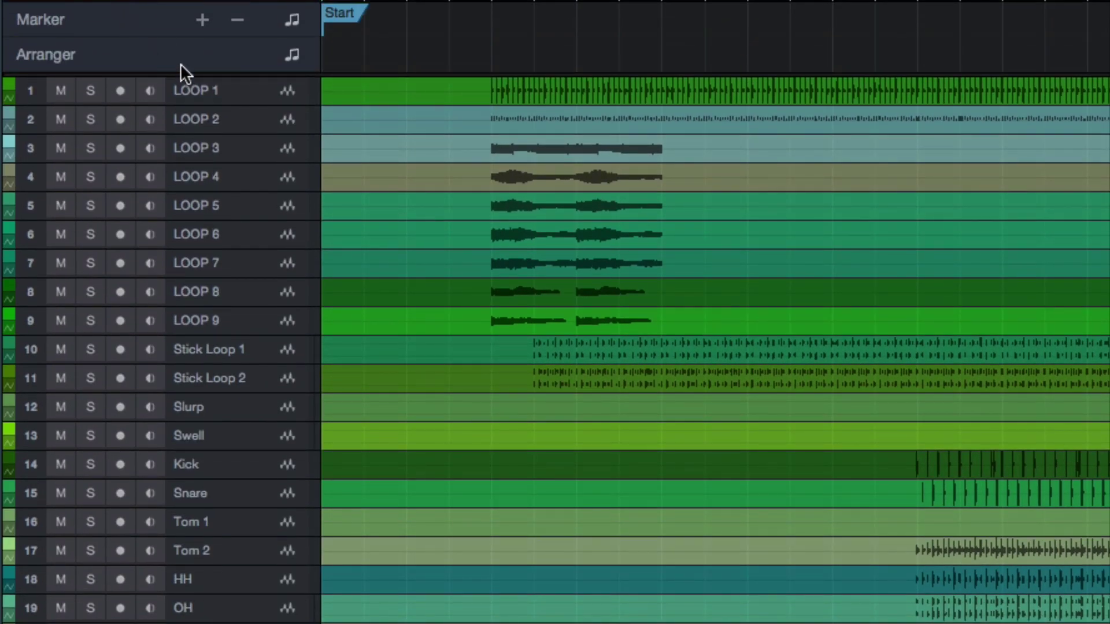
- Go through the loop tracks by selecting LOOP 1 to 9, both Stick Loops and Slurp in turn
left_click(83, 14)
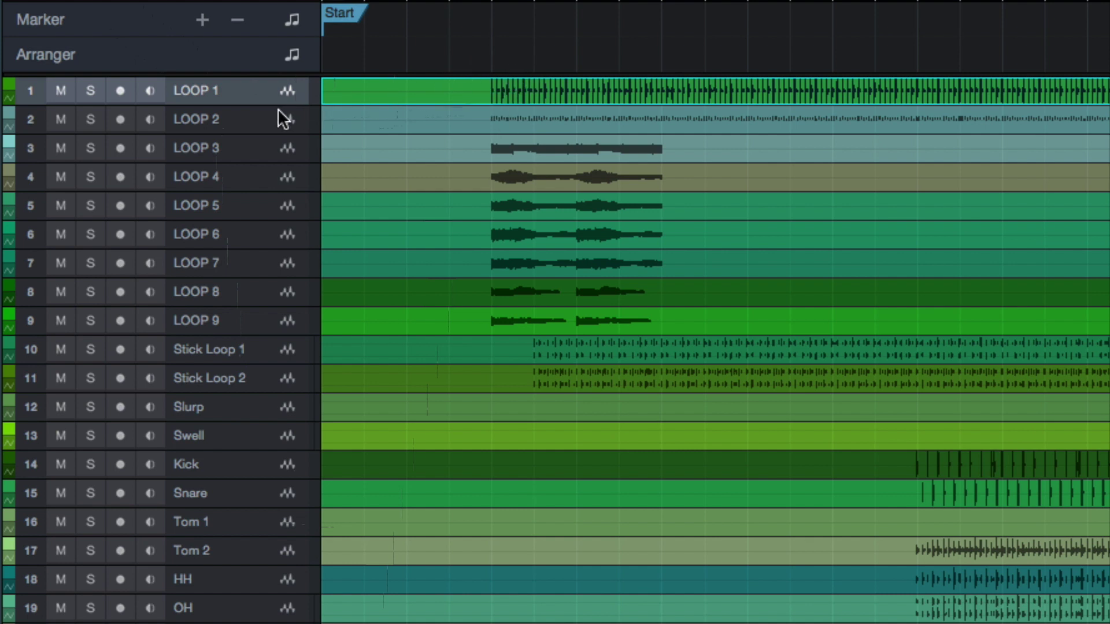
left_click(267, 317, "shift")
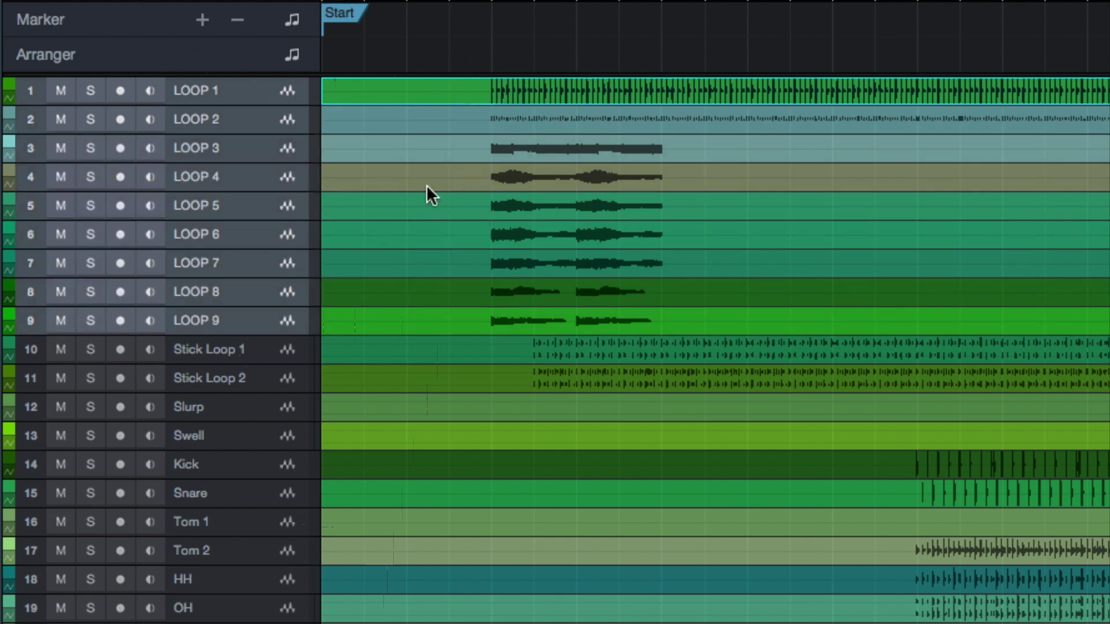
left_click(270, 352)
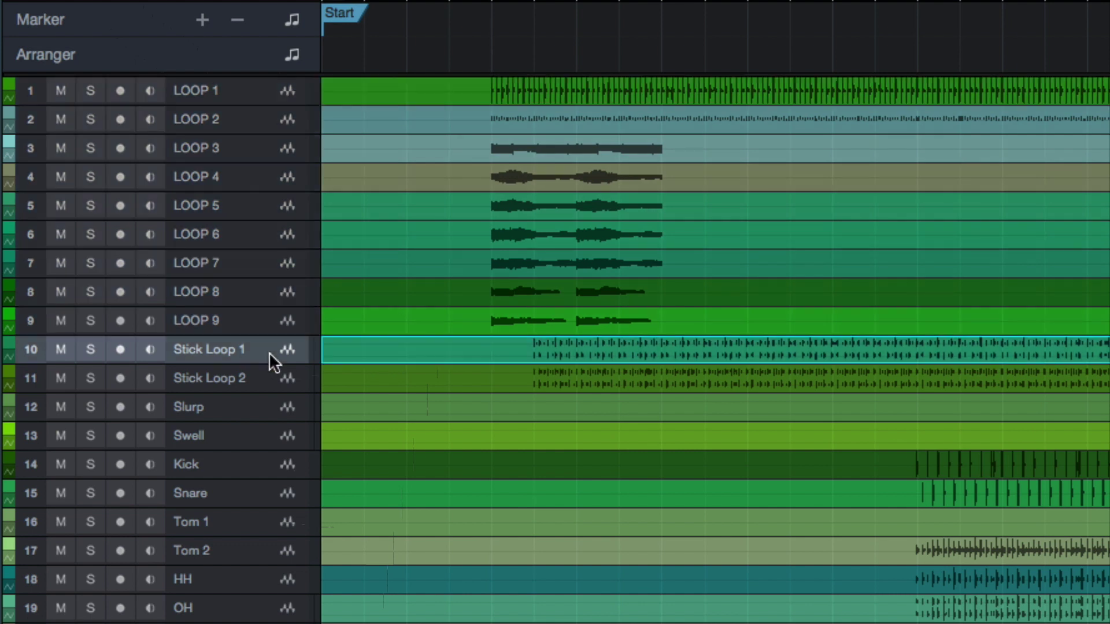
left_click(268, 377, "shift")
left_click(270, 410)
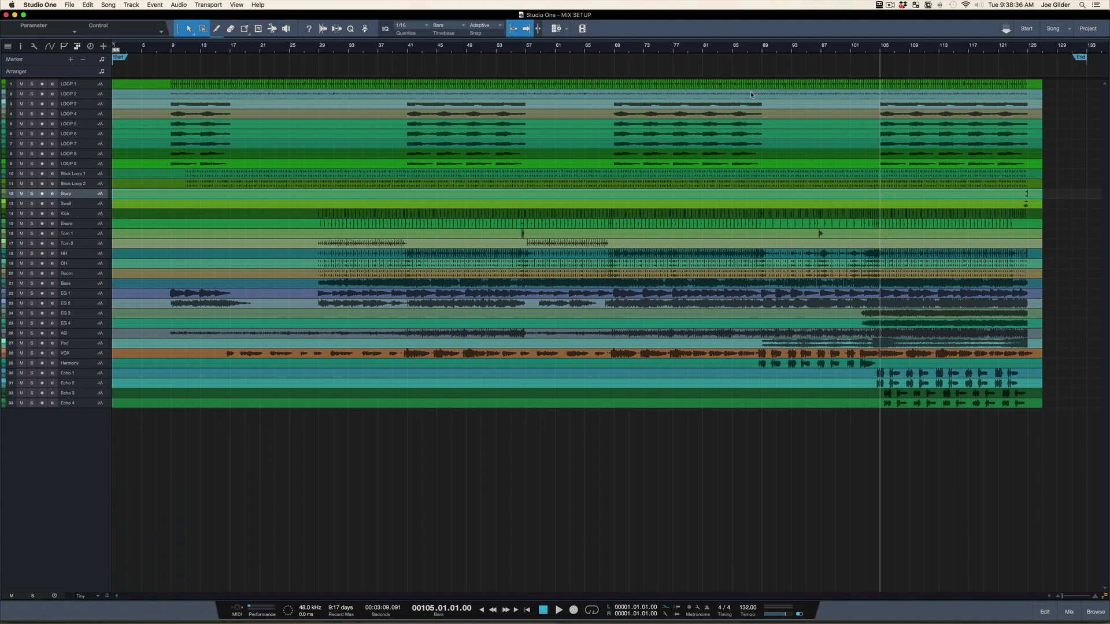
- Audition the Slurp track in solo from bar 124 and clear its solo again
key("s")
left_click(1020, 50)
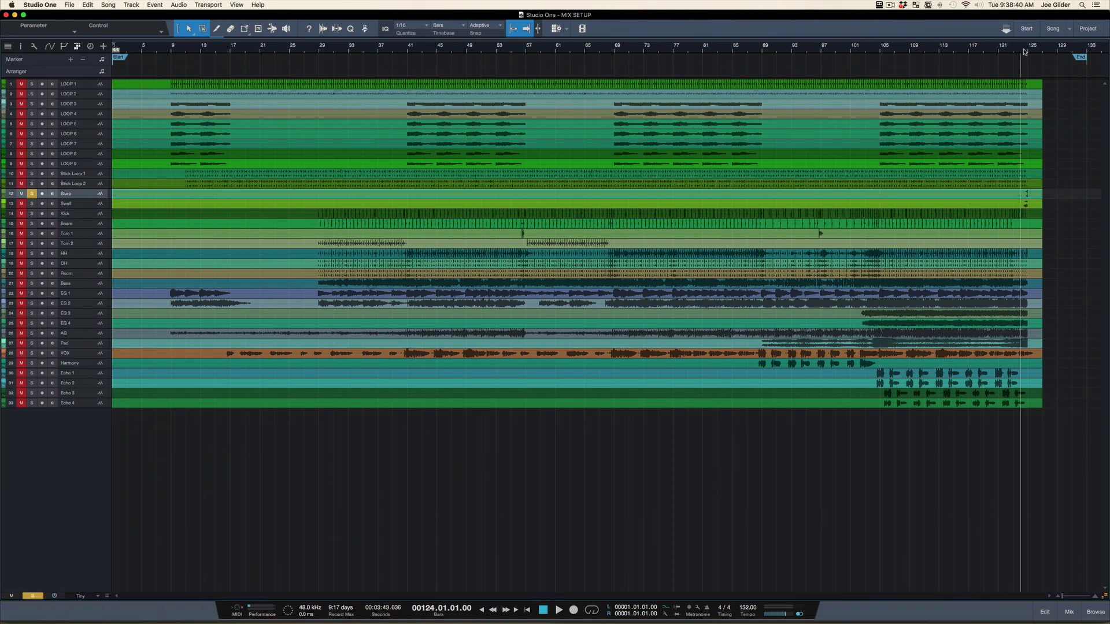
key("space")
key("e")
key("e")
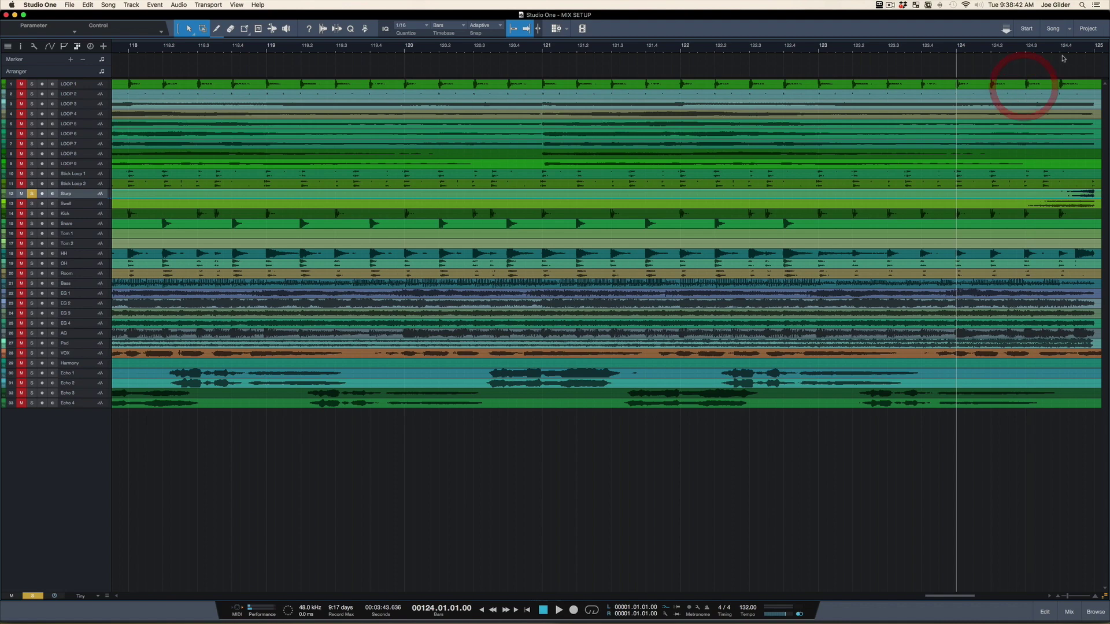
key("space")
key("w")
key("w")
key("w")
key("w")
key("w")
key("w")
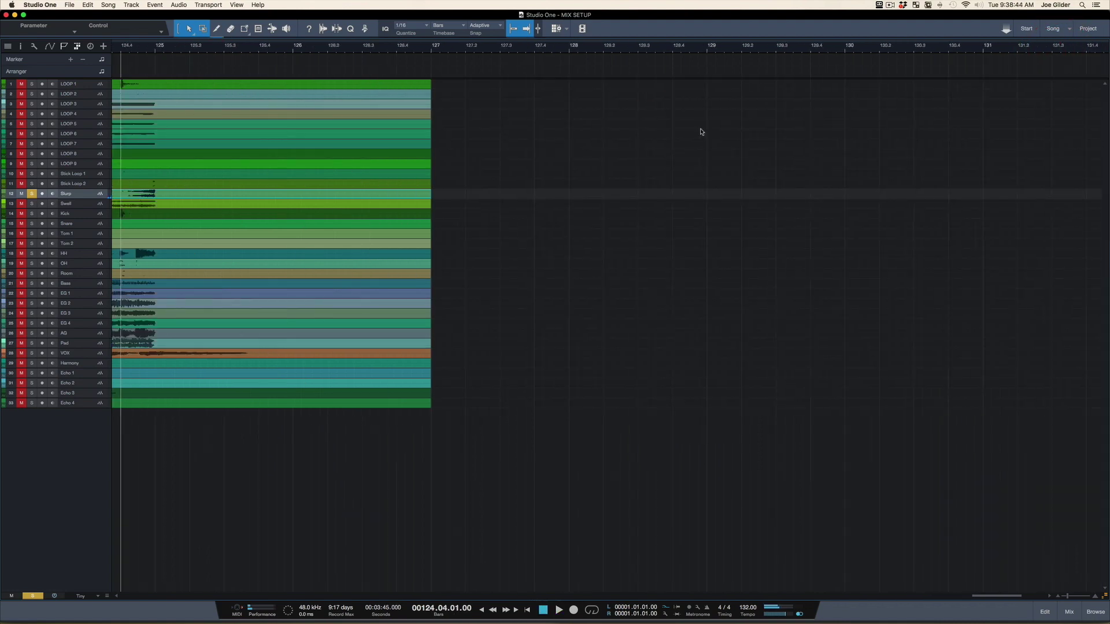
key("e")
key("e")
key("e")
key("e")
key("e")
key("e")
scroll(329, 230, "left", 15)
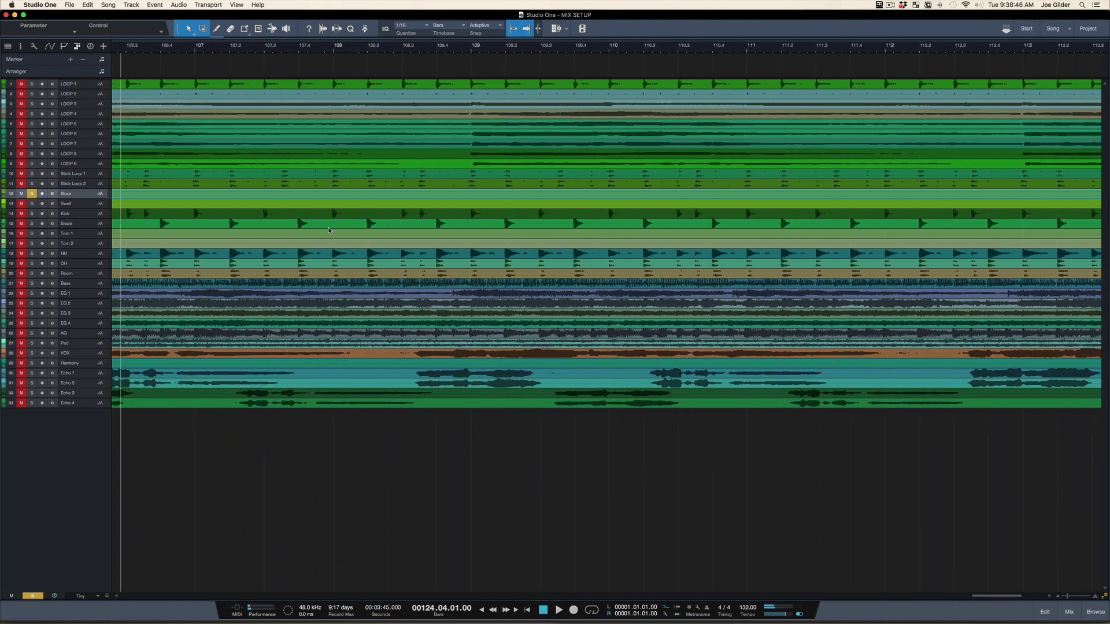
scroll(328, 230, "left", 20)
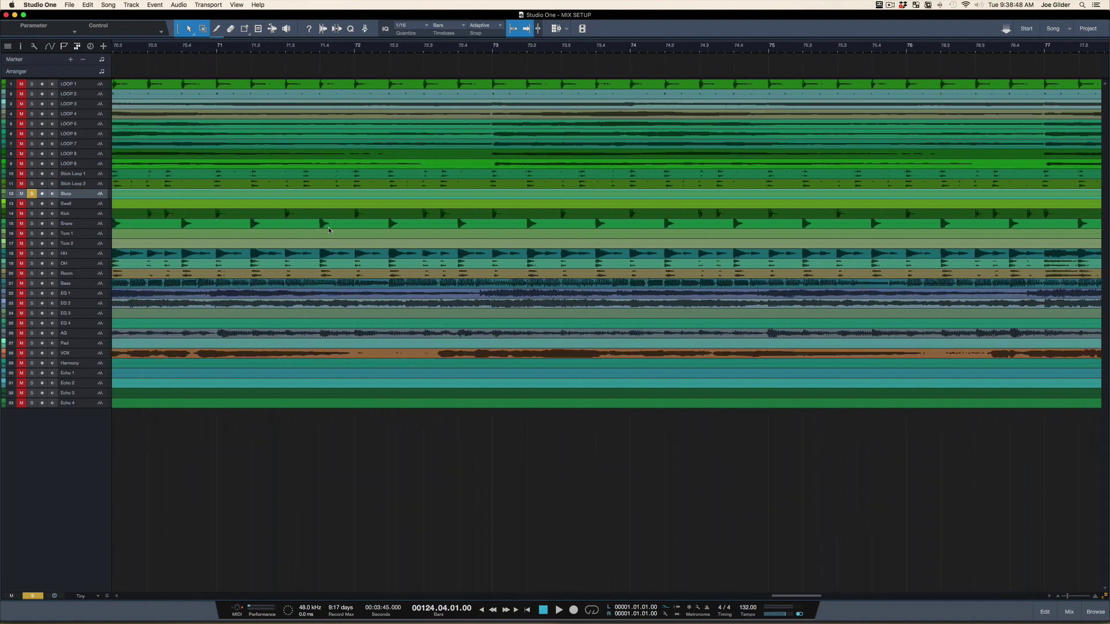
key("z")
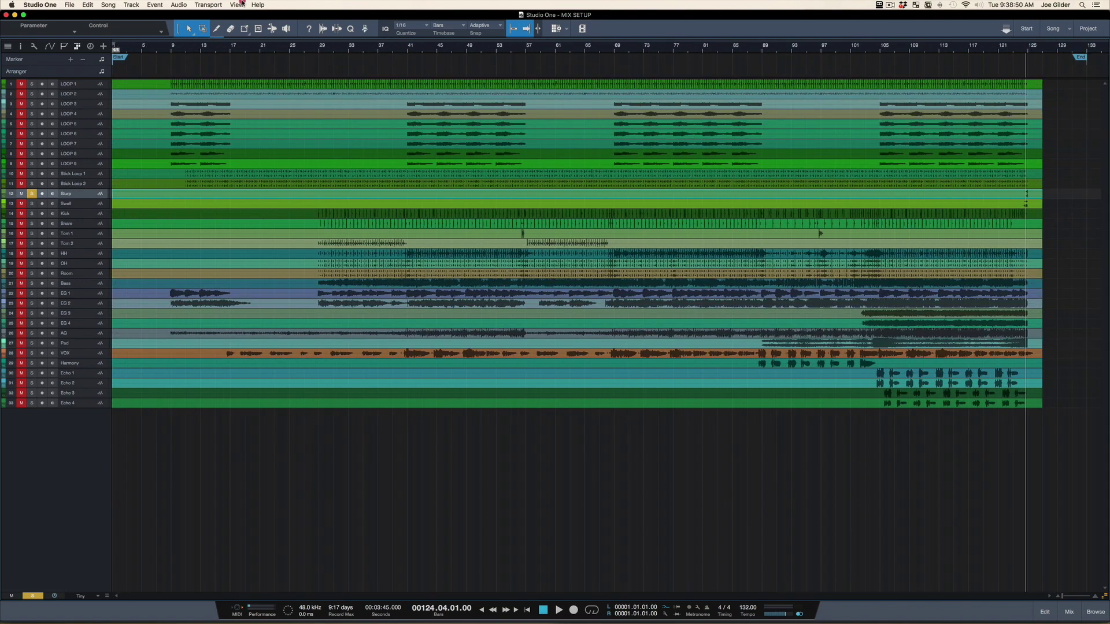
left_click(32, 195)
- Review the rest of the track order by selecting Swell, the drums, Bass, EG 1, Pad, VOX, and Harmony through Echo 4
left_click(72, 205)
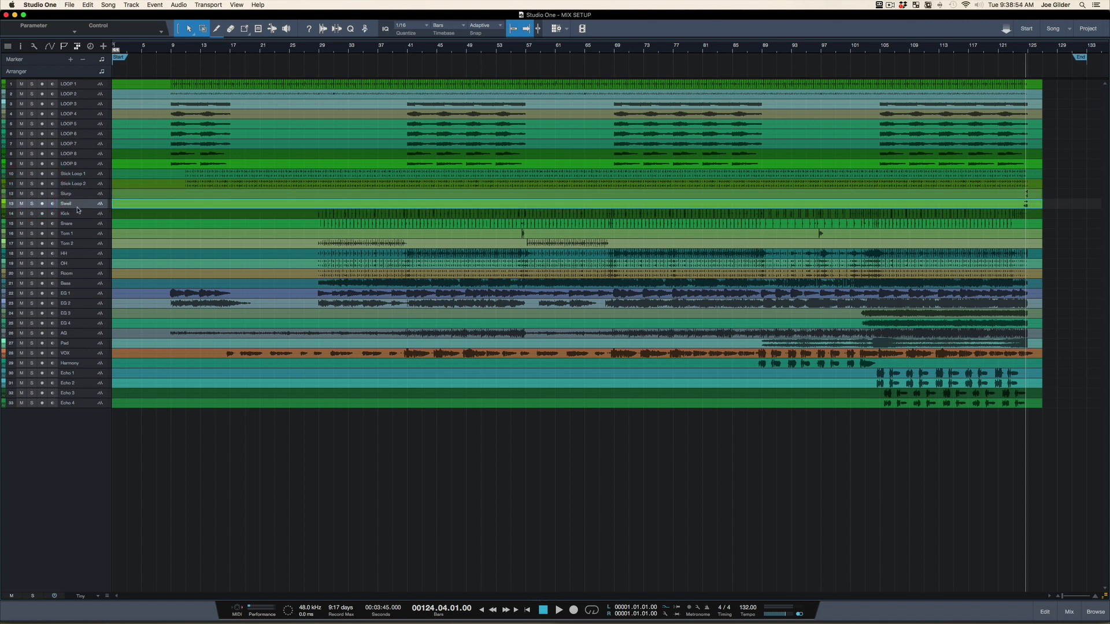
left_click(77, 215)
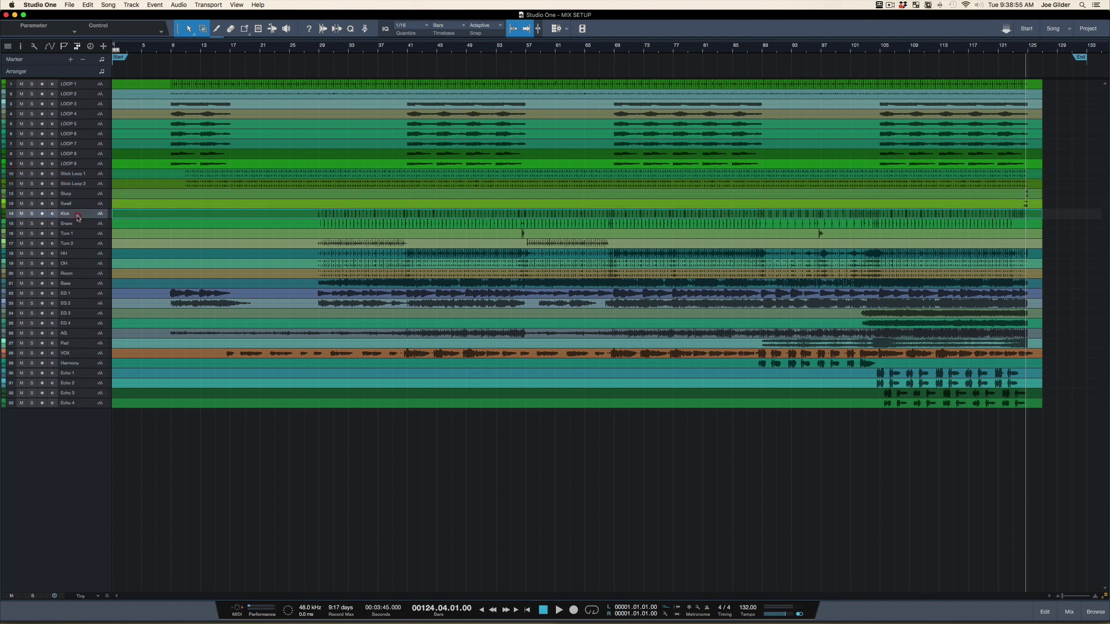
left_click(88, 274, "shift")
left_click(87, 284)
left_click(85, 293)
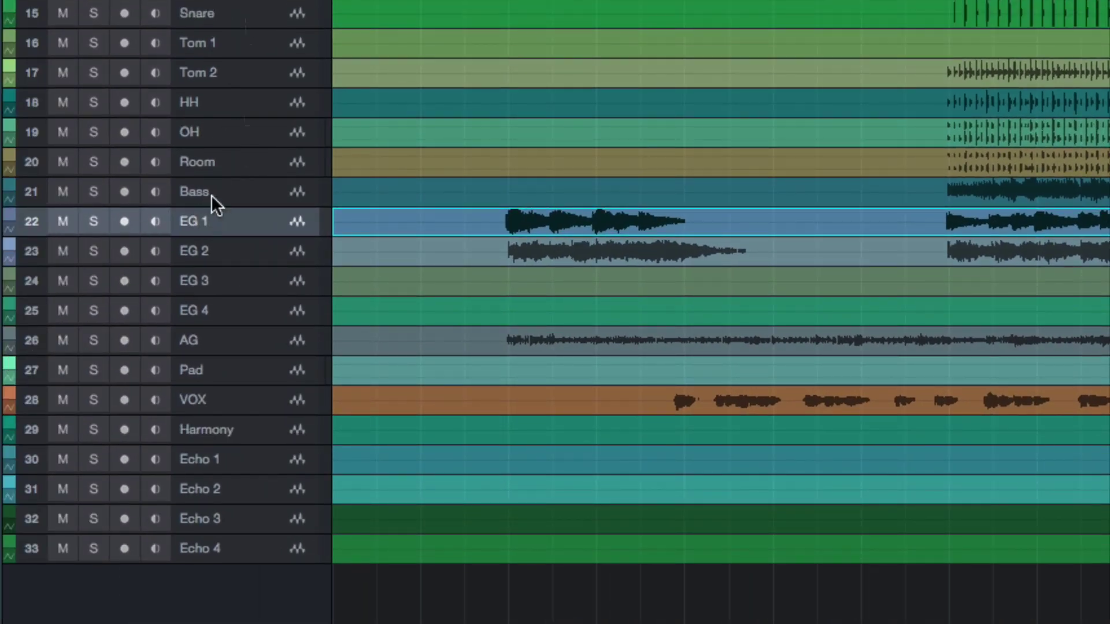
left_click(208, 192)
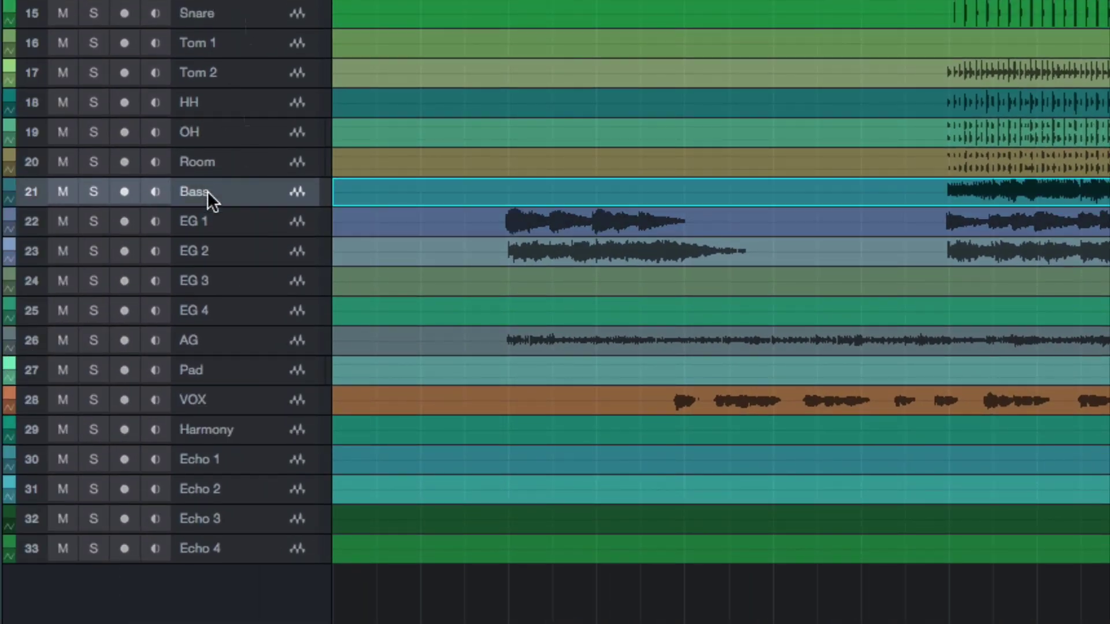
left_click(194, 376)
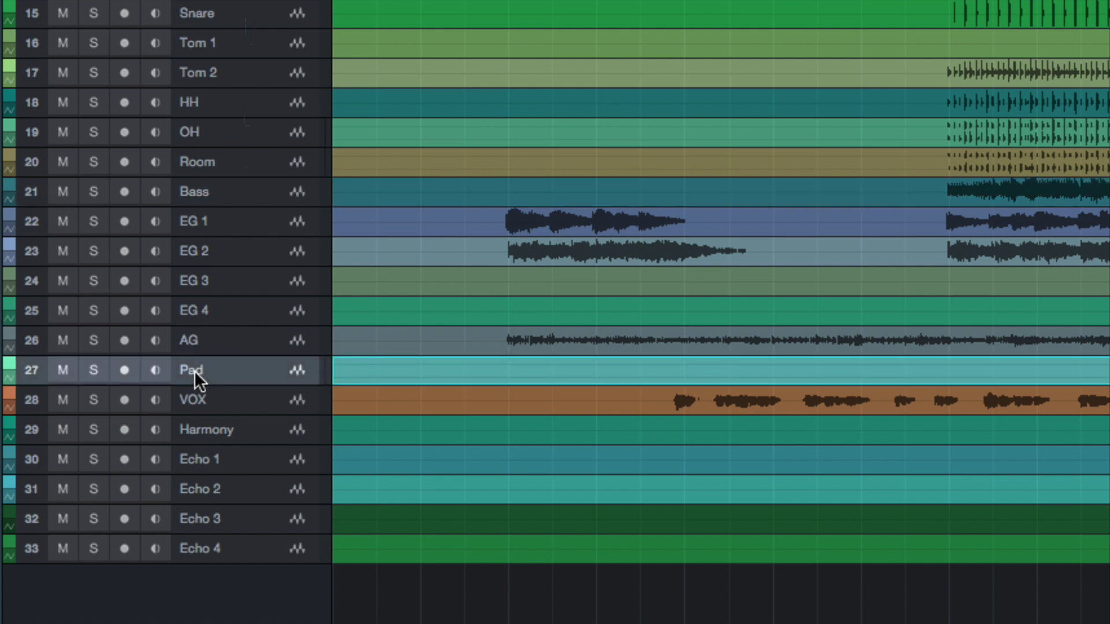
left_click(209, 393)
left_click(202, 429)
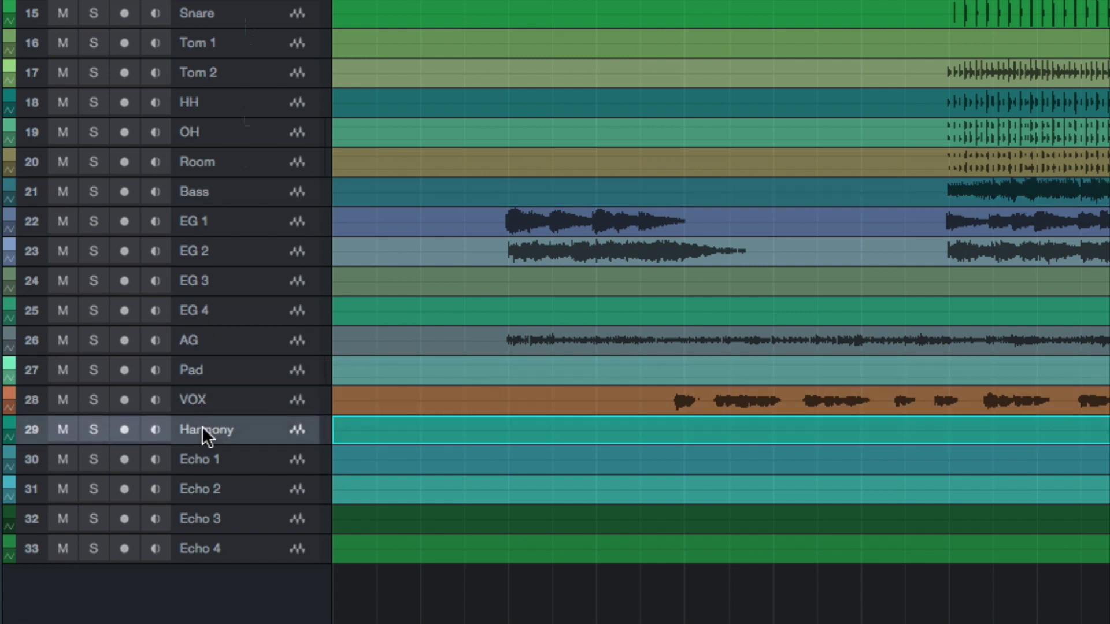
left_click(258, 543, "shift")
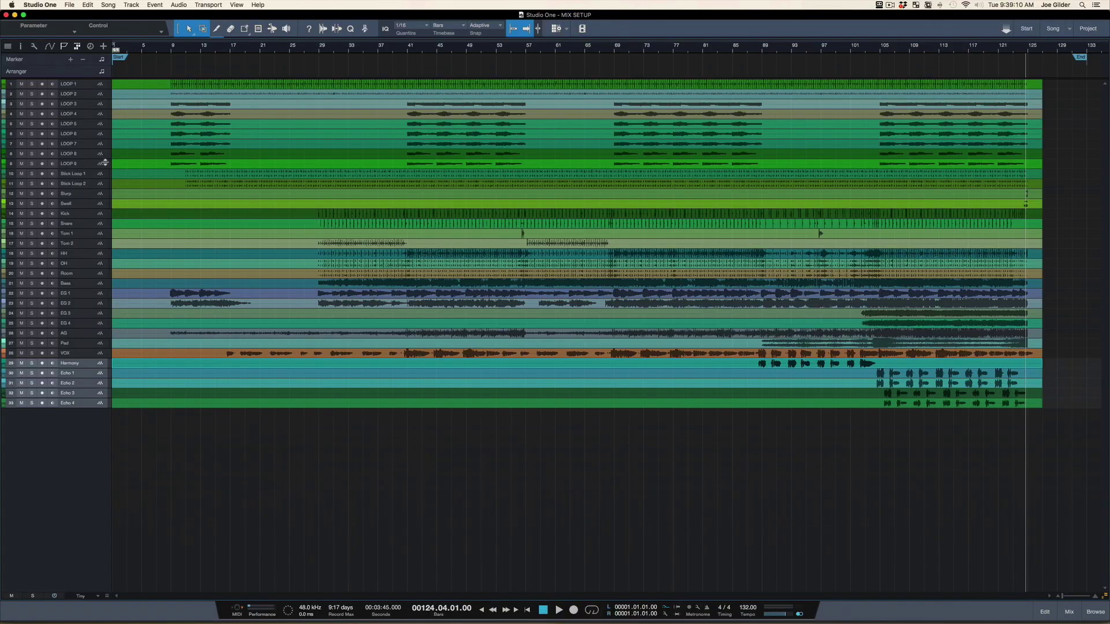
- Move the tracks LOOP 3 to LOOP 9 below Echo 4 at the end of the track list
left_click(91, 105)
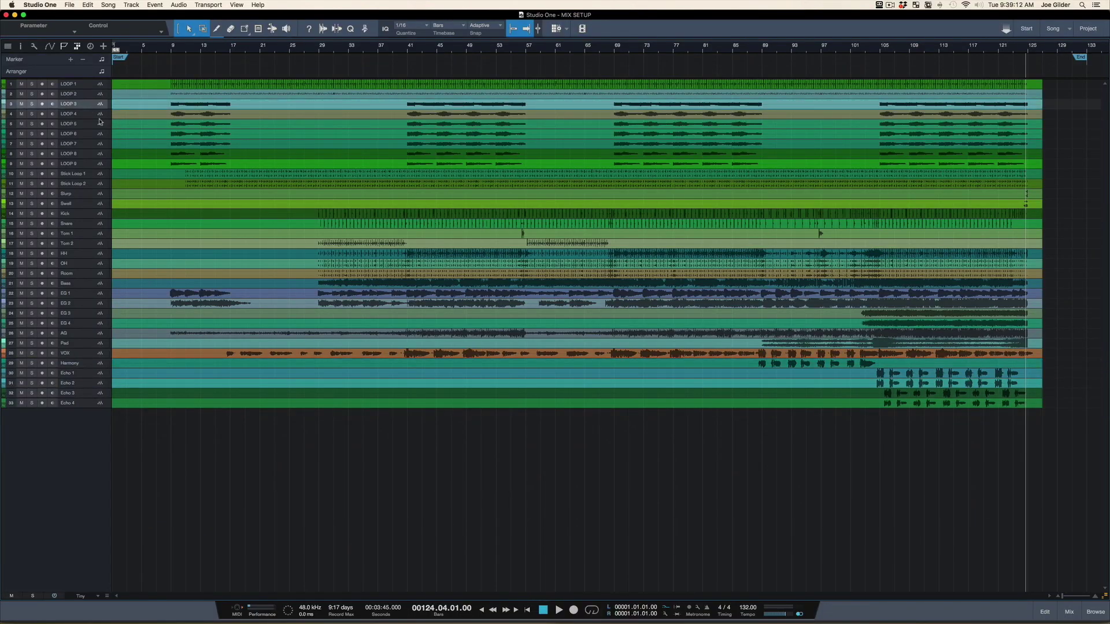
left_click(99, 167, "shift")
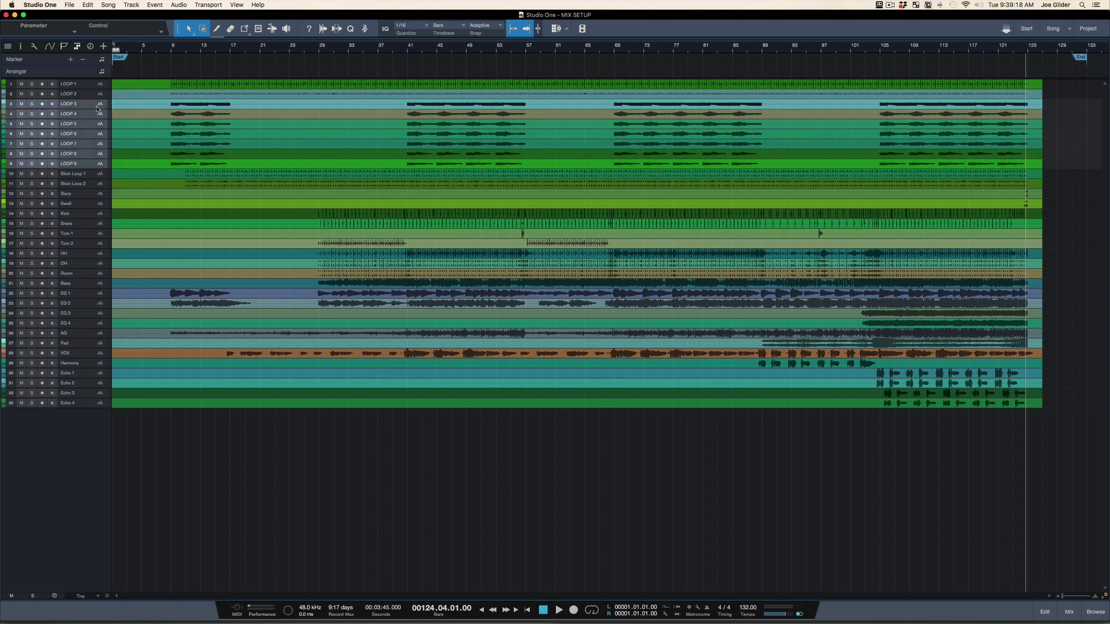
left_click_drag(95, 105, 87, 423)
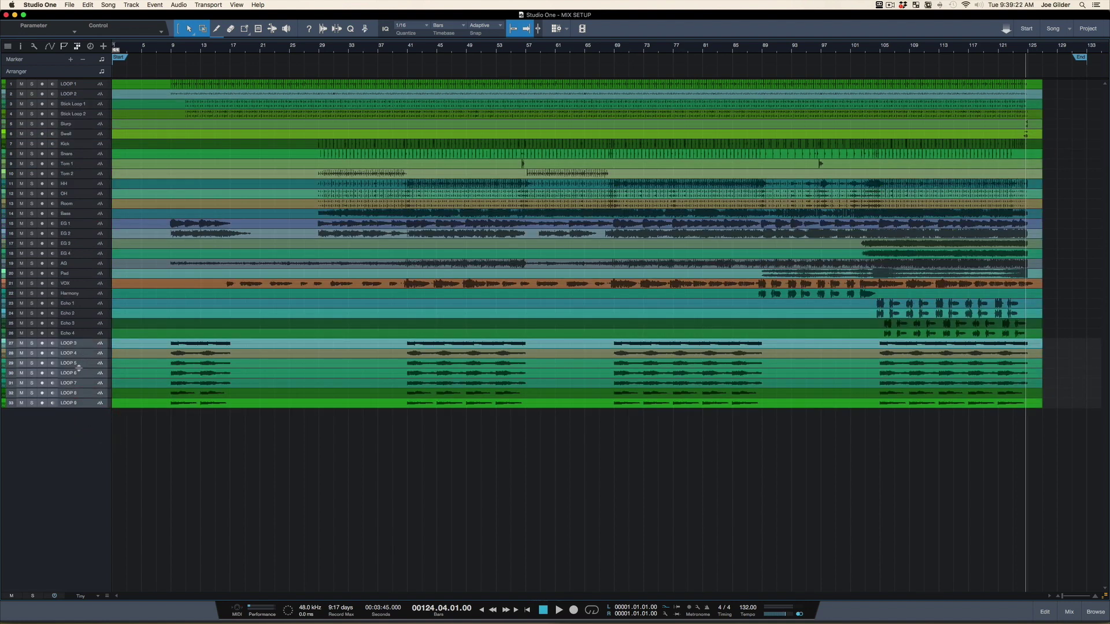
- Colour the tracks from LOOP 1 through Swell turquoise as one group
left_click(86, 94)
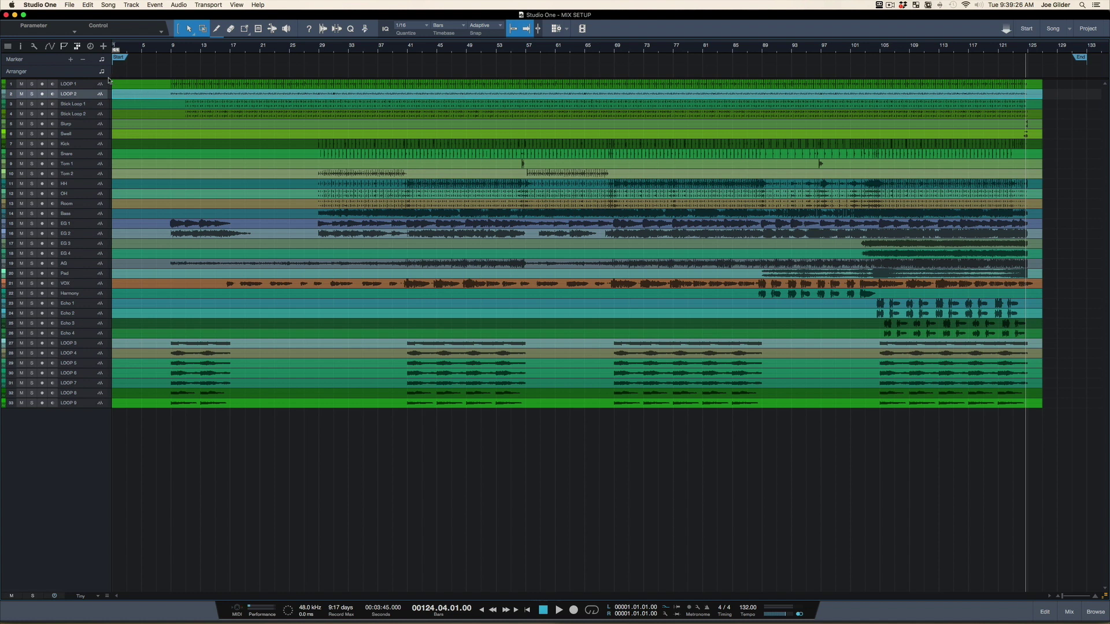
left_click(97, 84)
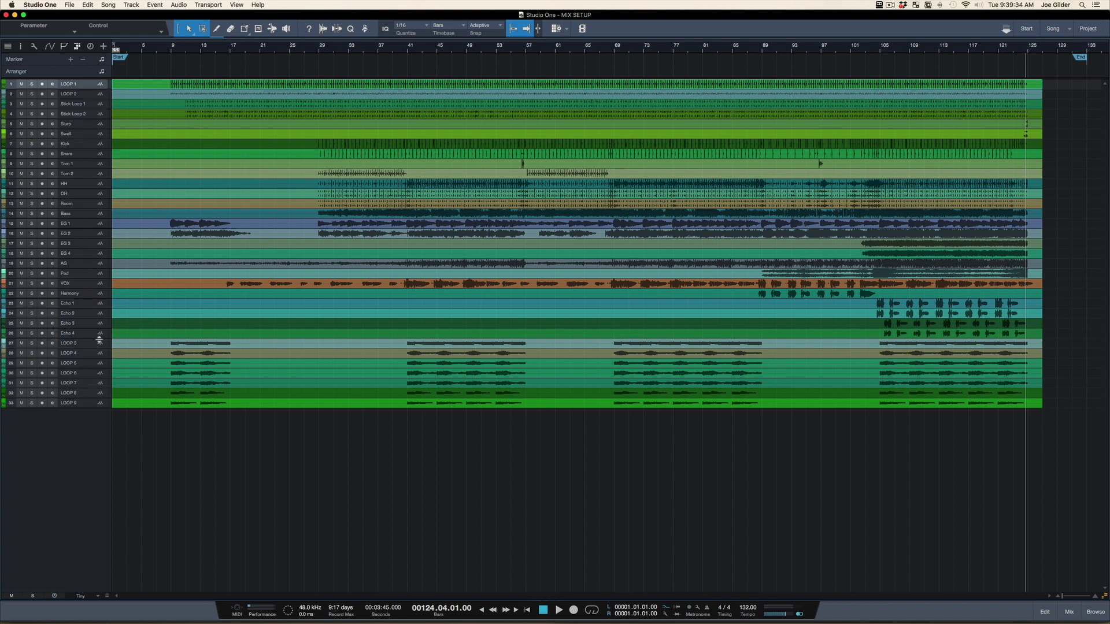
left_click(86, 133, "shift")
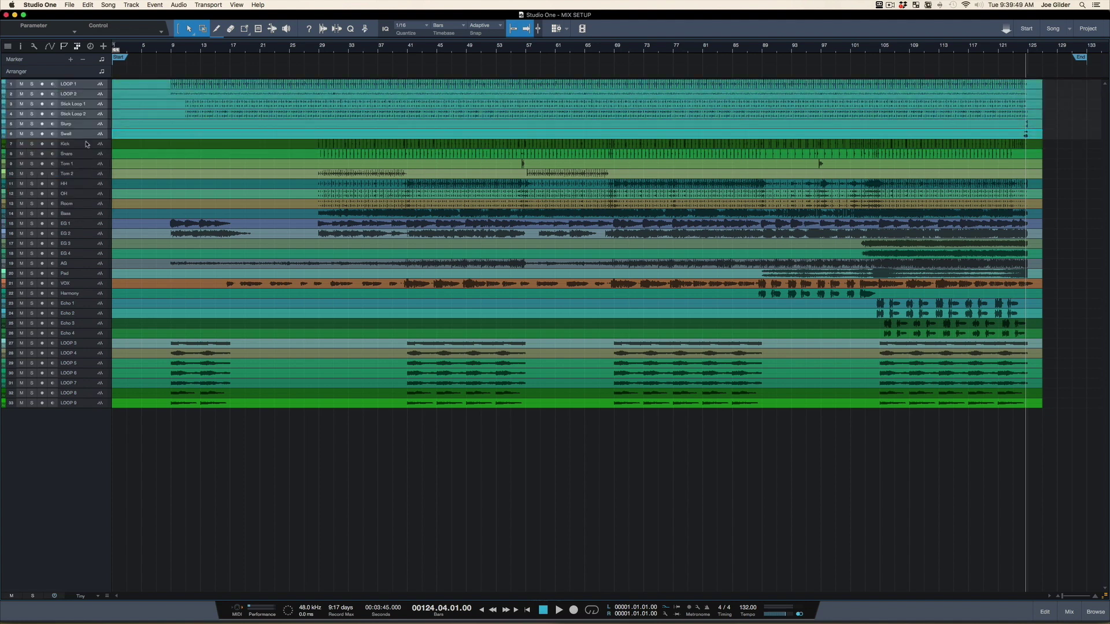
- Colour the drum tracks blue, Bass dark red, guitars green, Pad orange, VOX and Harmony yellow, and Echo and LOOP 3 to 9 purple
left_click(3, 213)
left_click(65, 274)
left_click(3, 293)
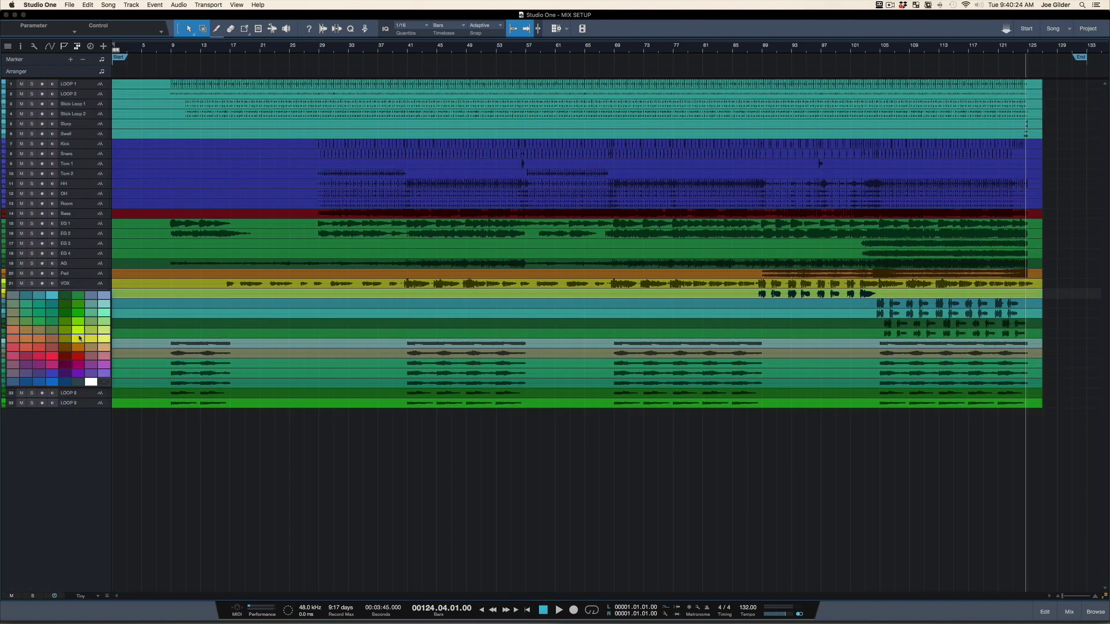
left_click(79, 339)
- Place the playback cursor at bar 8 and show the mixer with the Swell channel selected
left_click(165, 52)
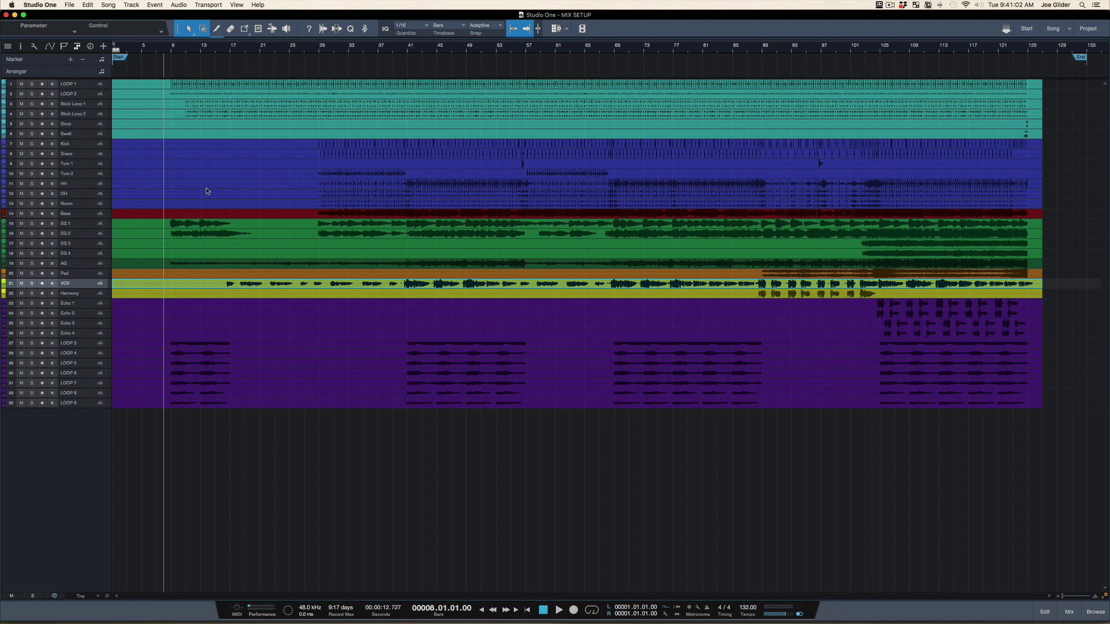
key("F3")
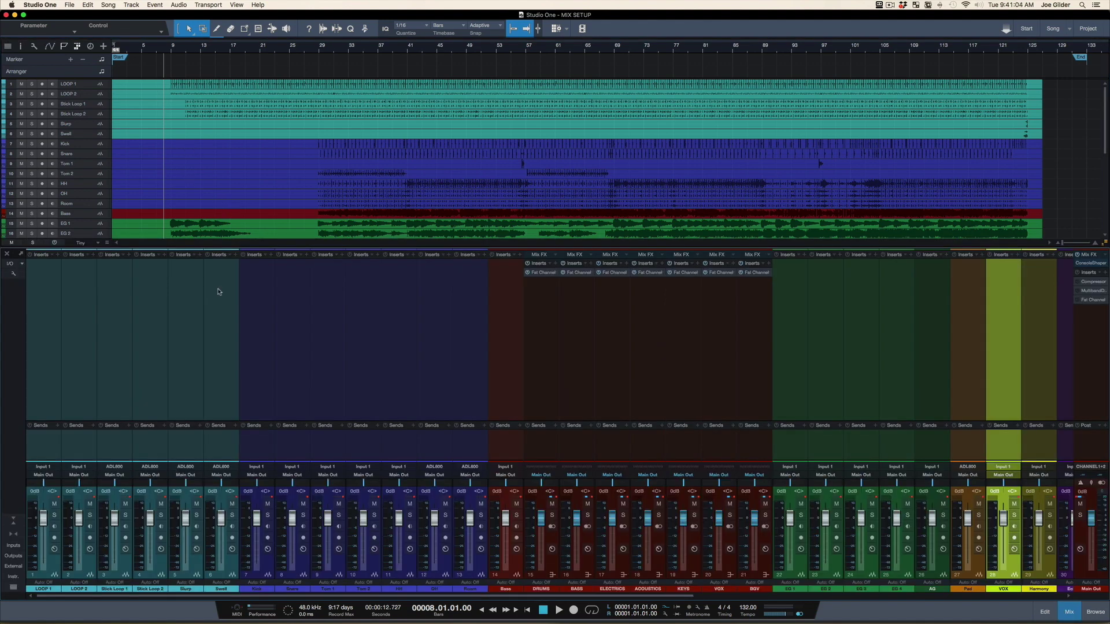
left_click(241, 365)
left_click(231, 370)
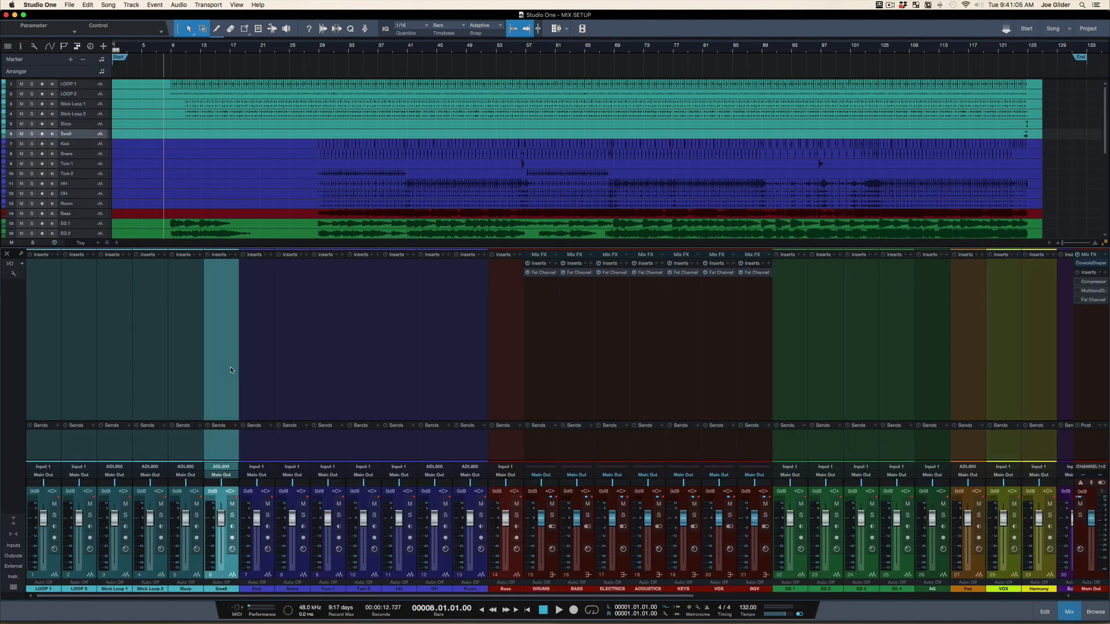
- Route the output of all channels from LOOP 1 through Room to the DRUMS bus
left_click(33, 443, "shift")
left_click(33, 442)
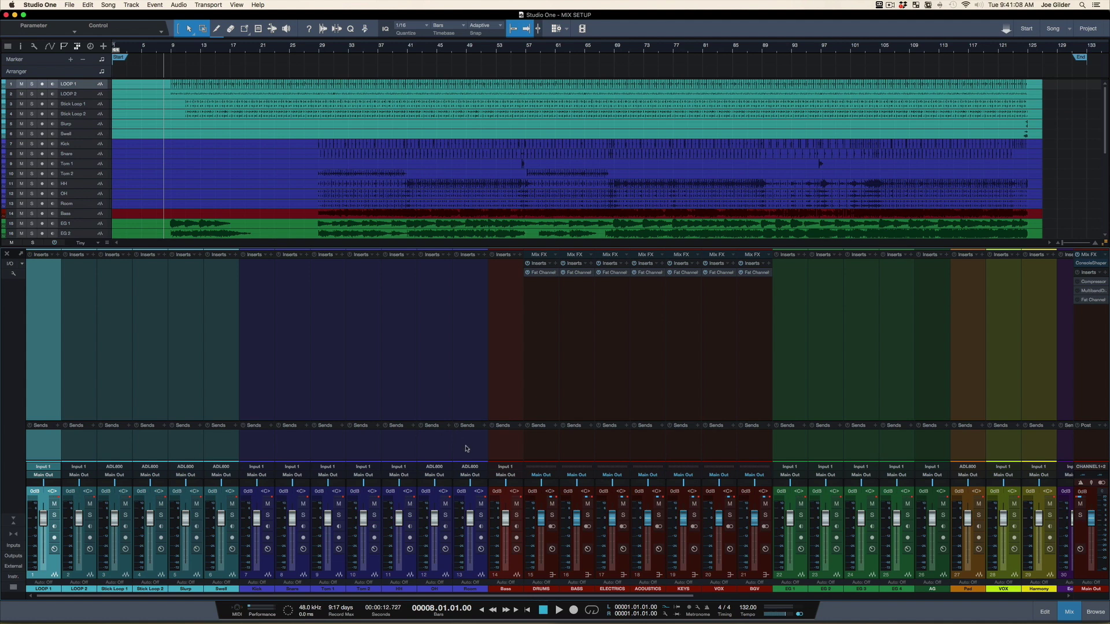
left_click(466, 445, "shift")
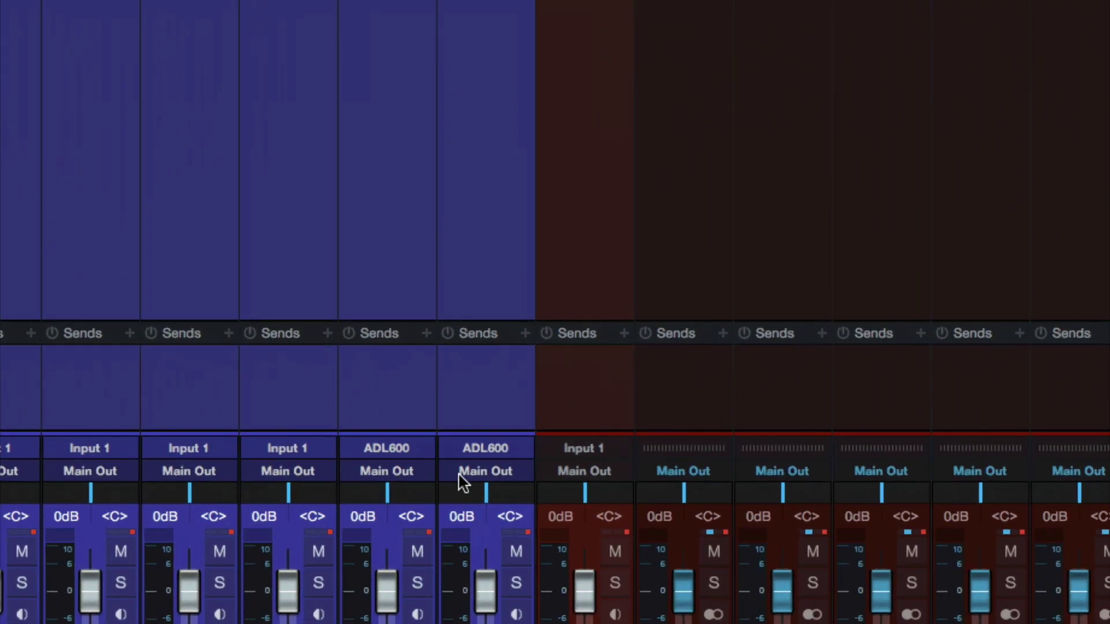
left_click(463, 477)
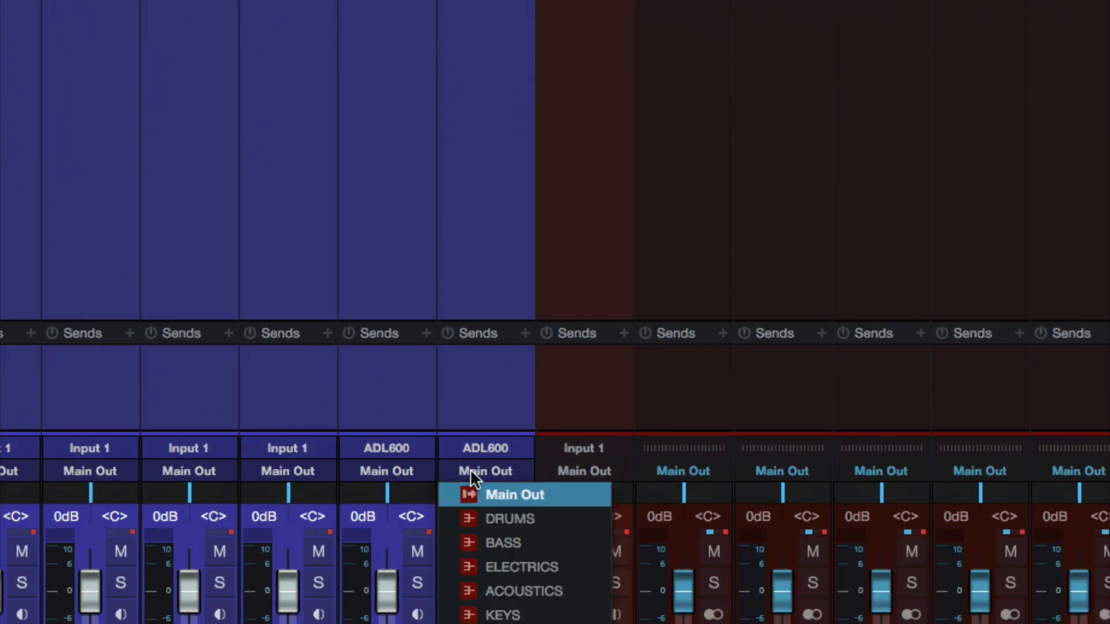
left_click(500, 517)
- Route the output of the Bass channel to the BASS bus
left_click(576, 394)
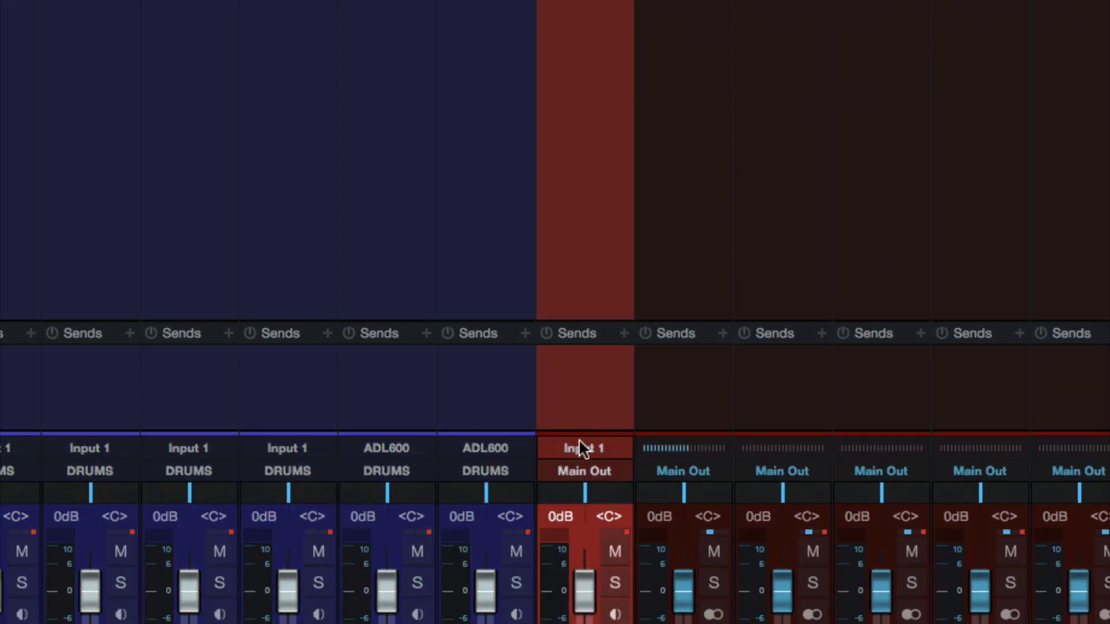
left_click(572, 465)
left_click(590, 511)
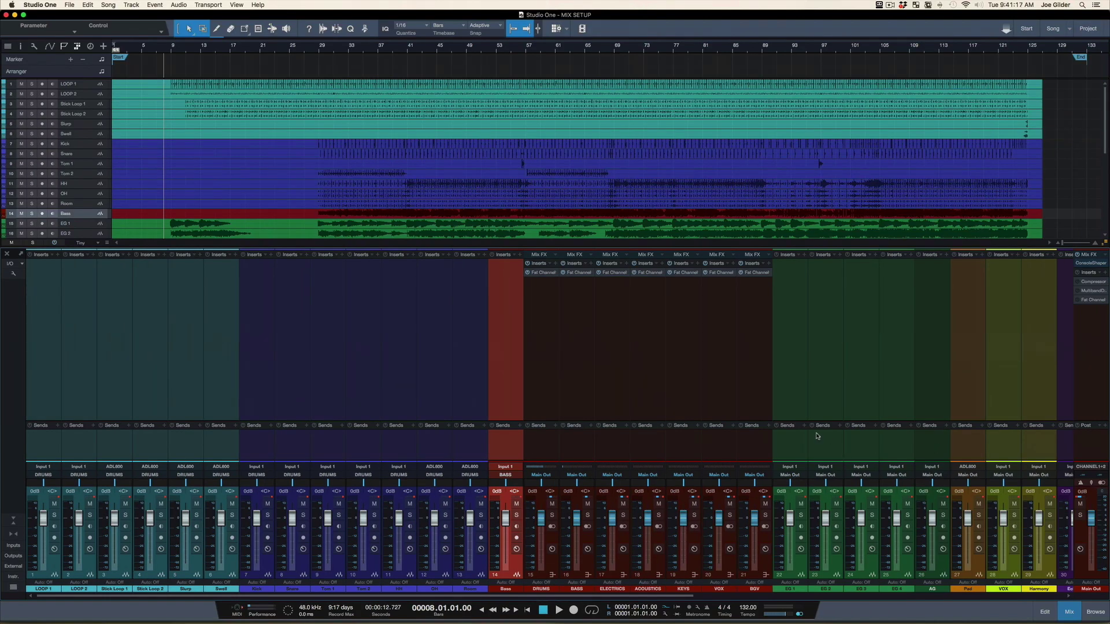
- Move the bus channels DRUMS through BGV together in the mixer to sit between LOOP 9 and the Room Reverb channel
left_click(753, 434, "shift")
scroll(721, 446, "right", 1)
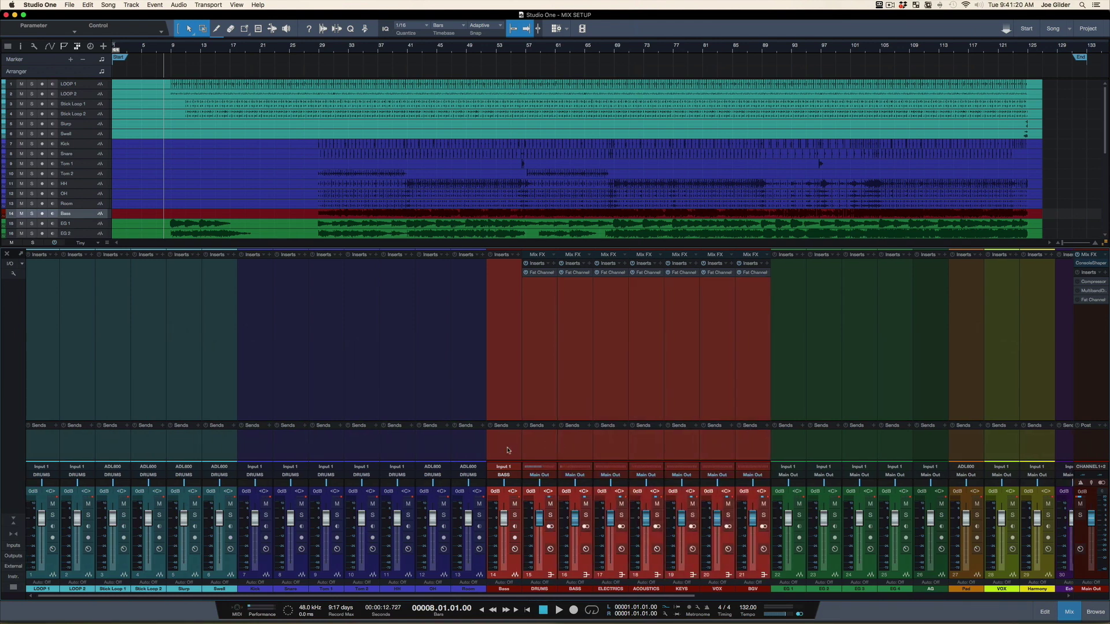
left_click(542, 449)
left_click(752, 449, "shift")
scroll(752, 449, "right", 10)
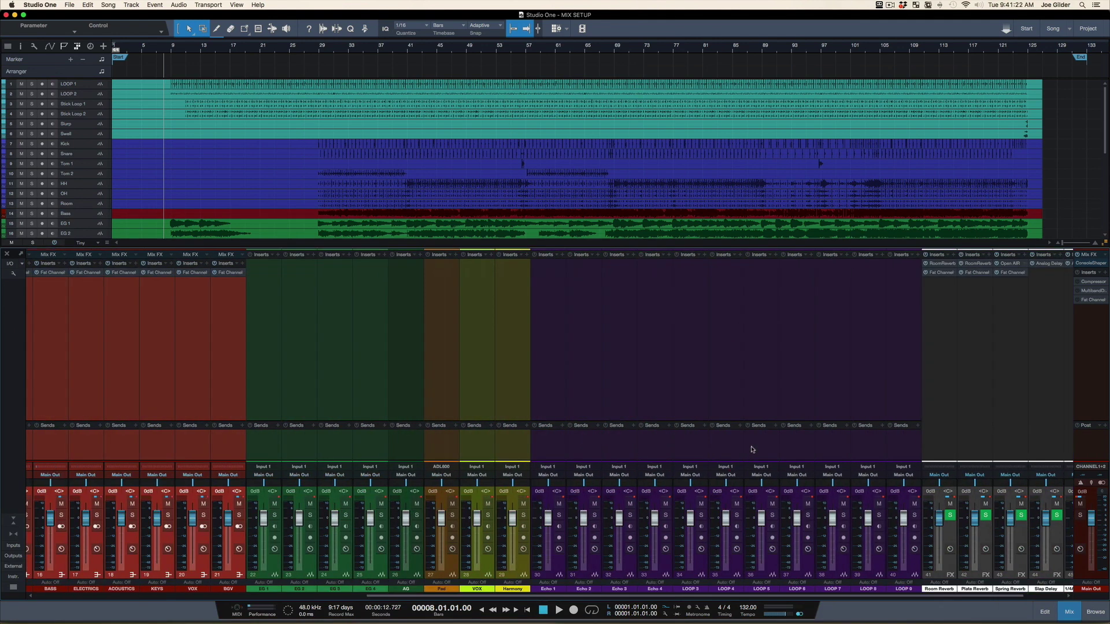
left_click_drag(167, 454, 861, 468)
left_click(606, 440)
left_click(630, 447)
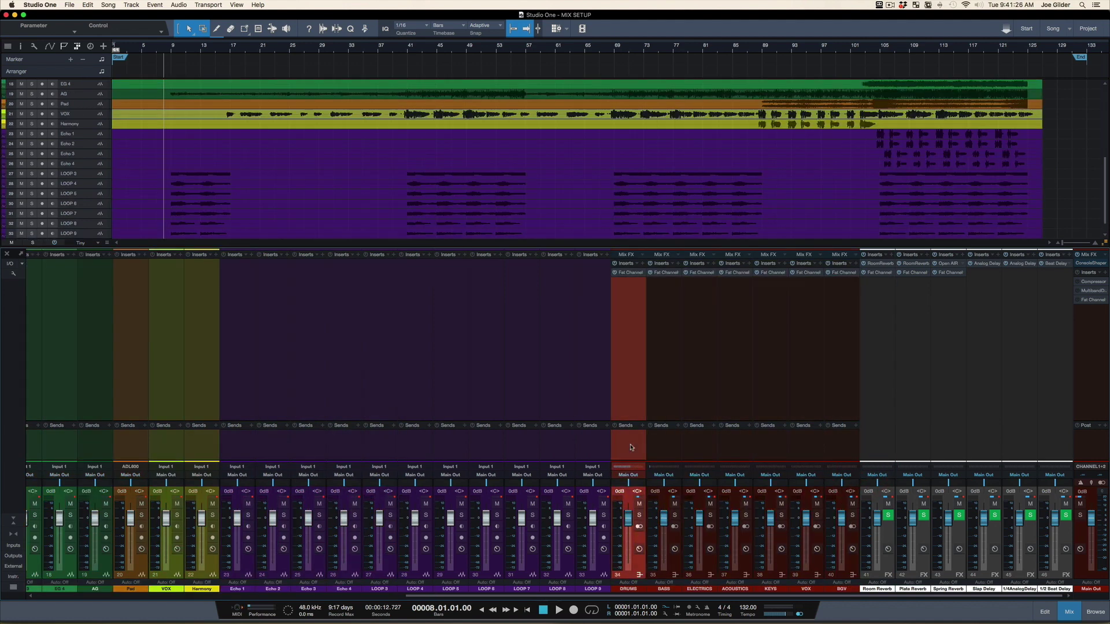
left_click(664, 447)
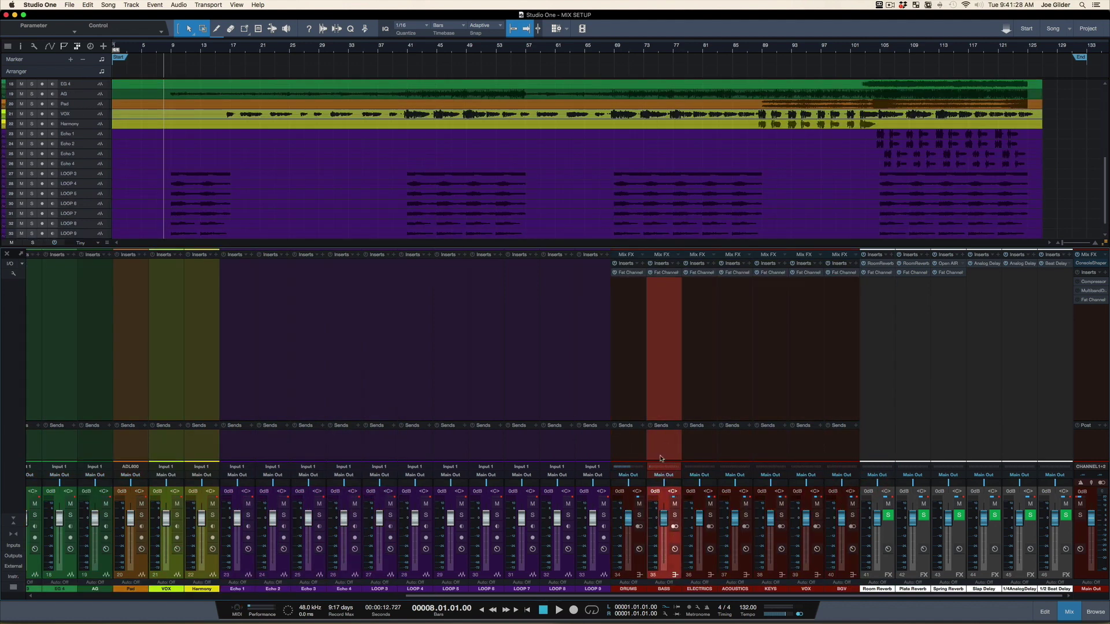
- Route the outputs of the EG 1 through EG 4 channels to the ELECTRICS bus
scroll(660, 459, "left", 10)
scroll(661, 458, "left", 1)
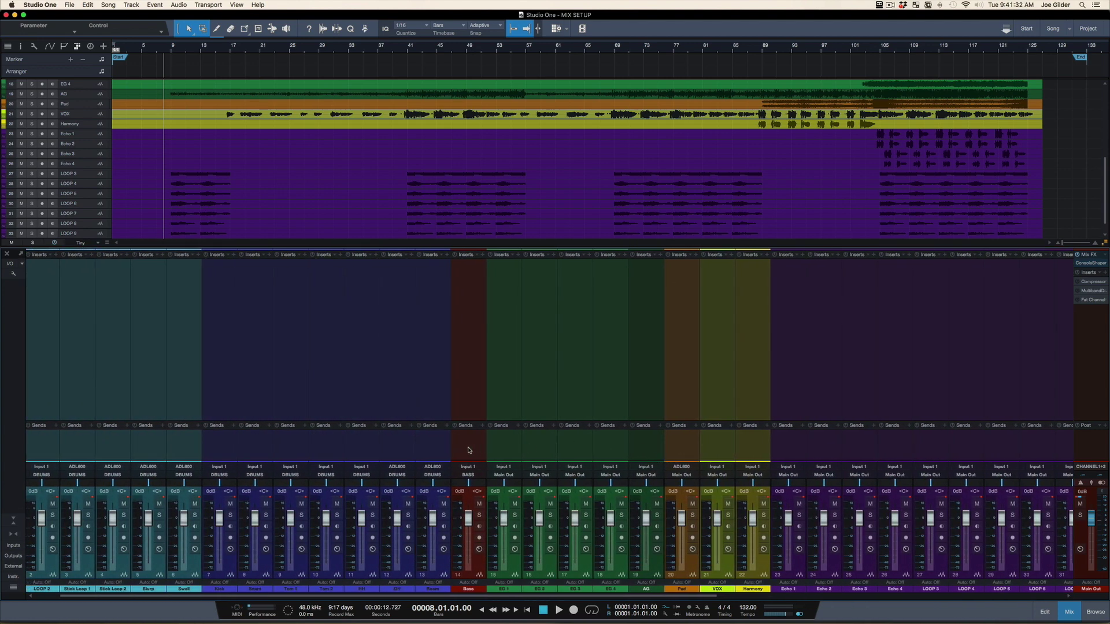
scroll(468, 450, "right", 12)
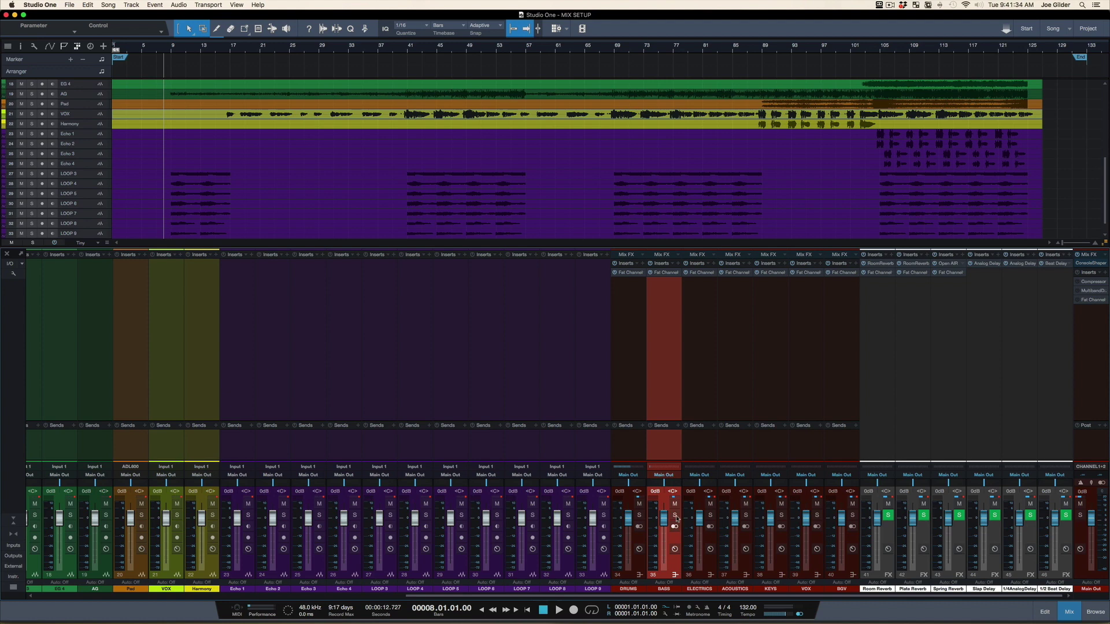
scroll(214, 431, "left", 11)
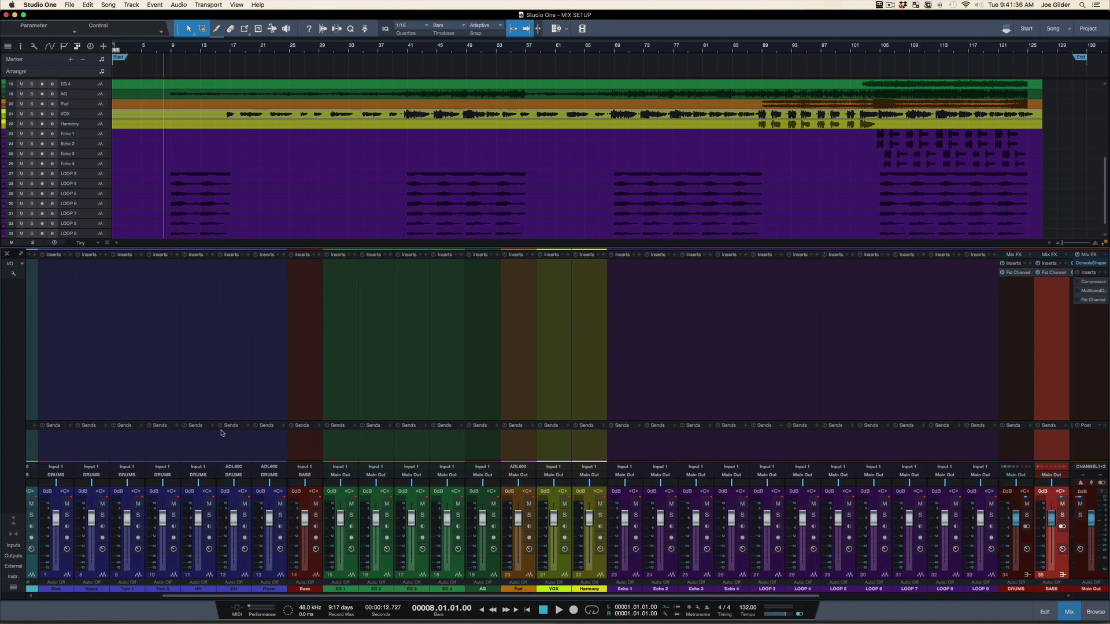
left_click(345, 436)
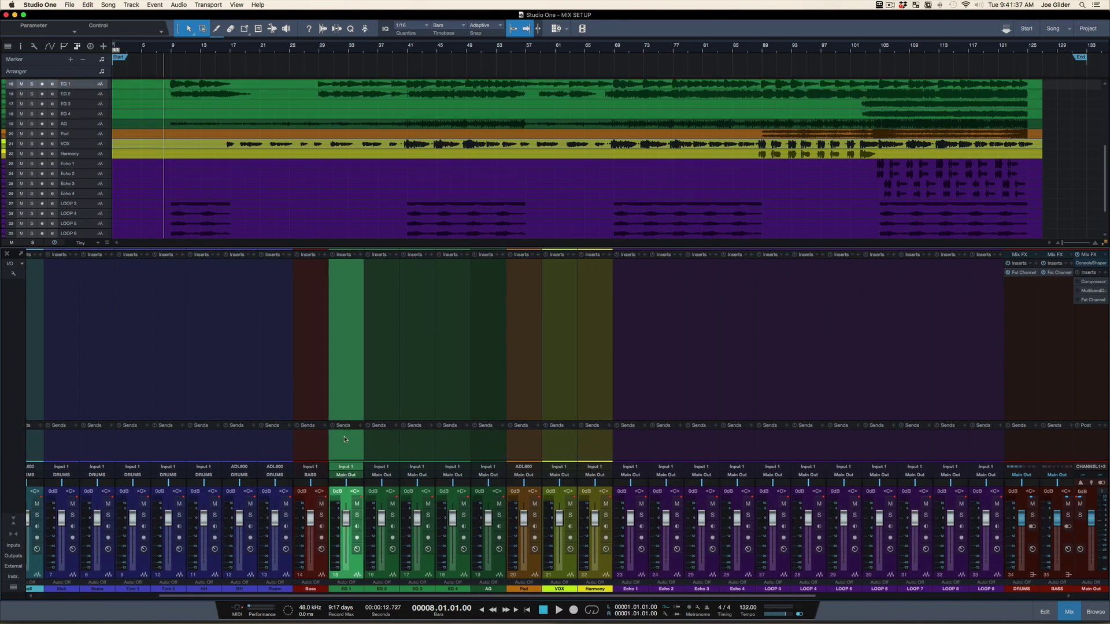
left_click(457, 459, "shift")
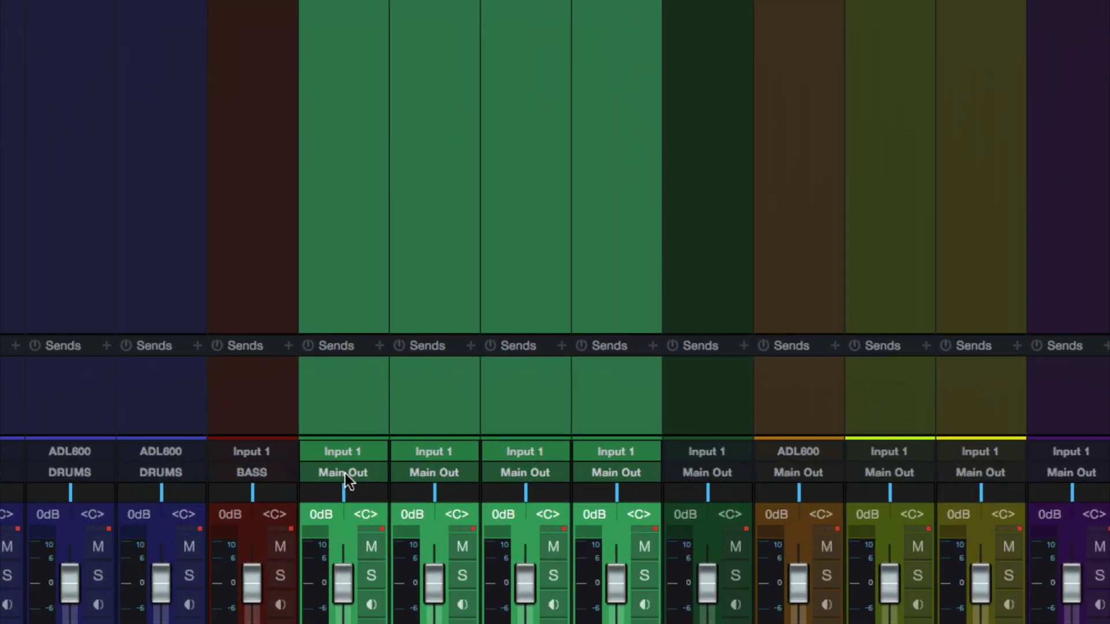
left_click(346, 475)
left_click(376, 560)
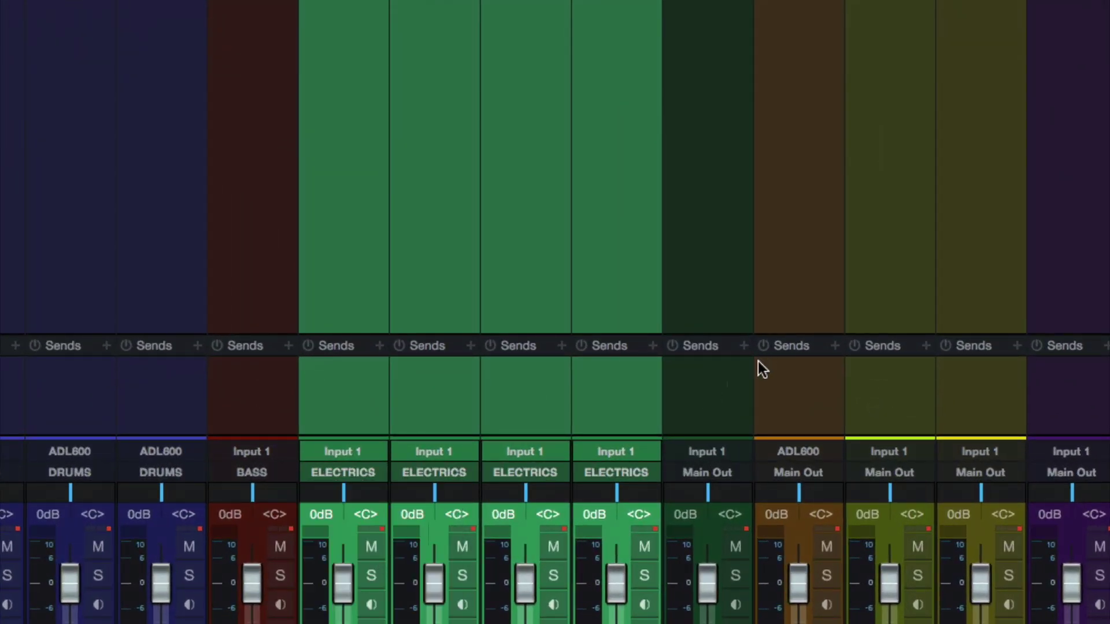
- Route the AG channel to the ACOUSTICS bus and the Pad channel to the KEYS bus
left_click(733, 408)
left_click(720, 475)
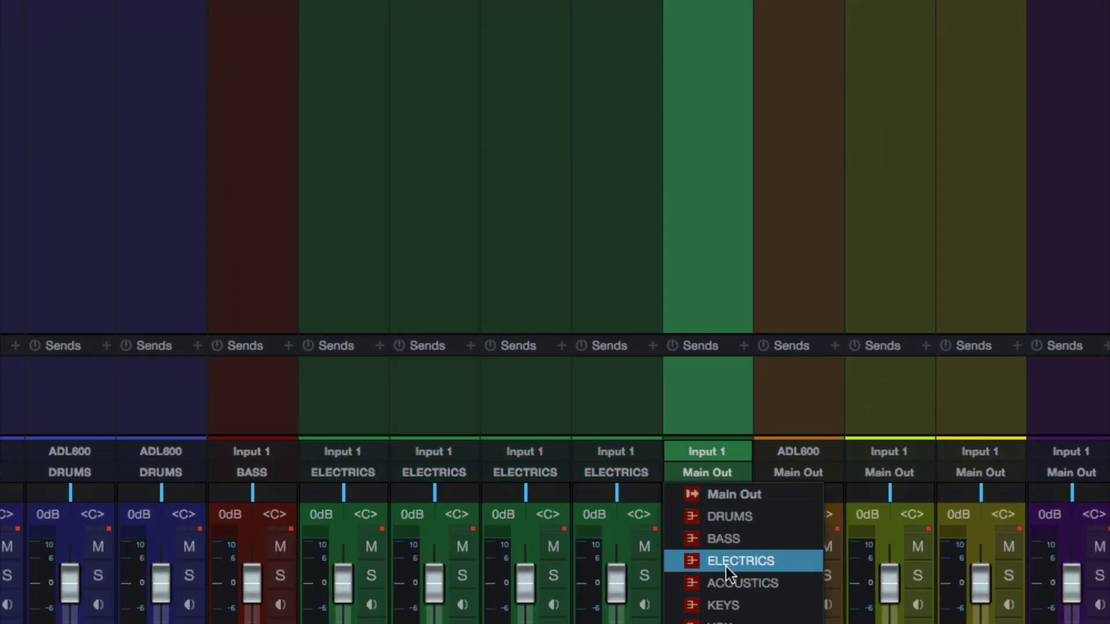
left_click(731, 582)
left_click(845, 401)
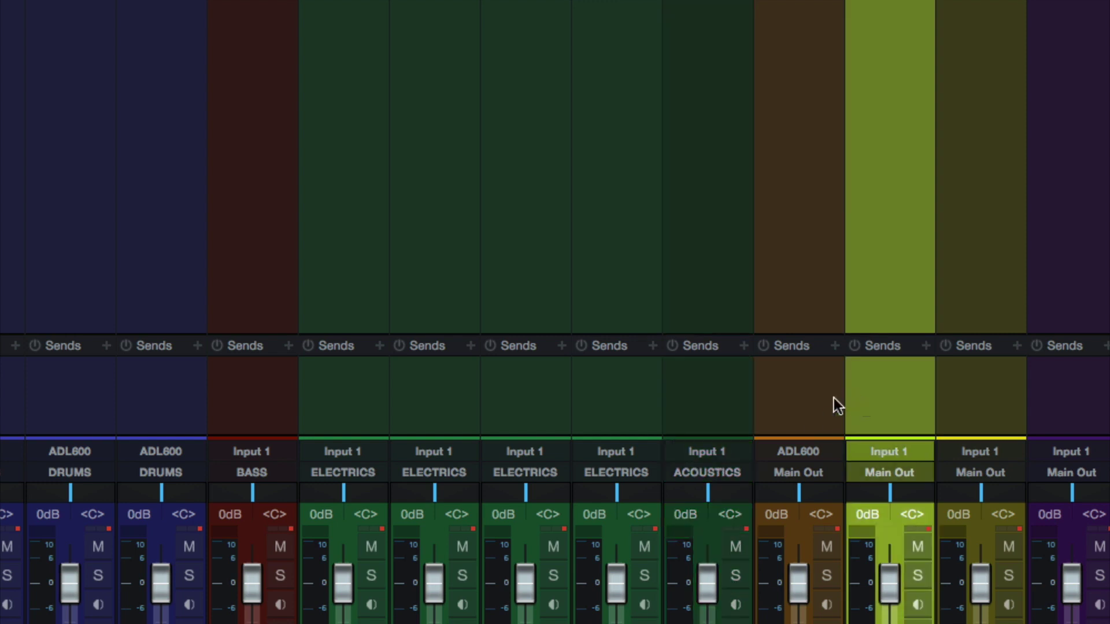
left_click(834, 398)
left_click(788, 471)
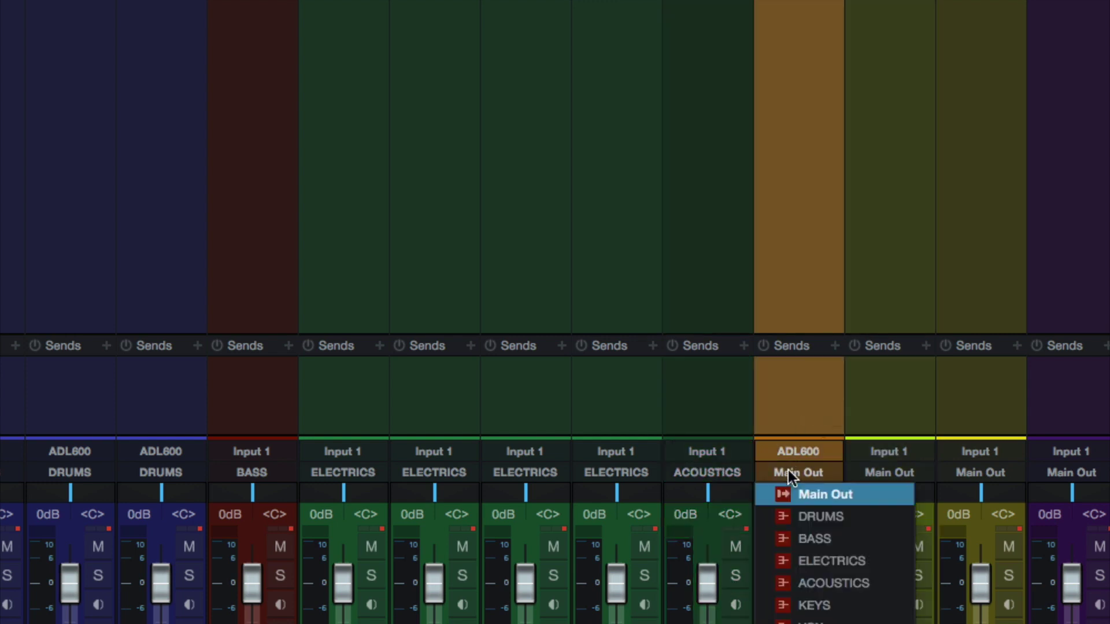
left_click(815, 604)
- Route the outputs of the VOX and Harmony channels to the VOX bus
left_click(887, 415)
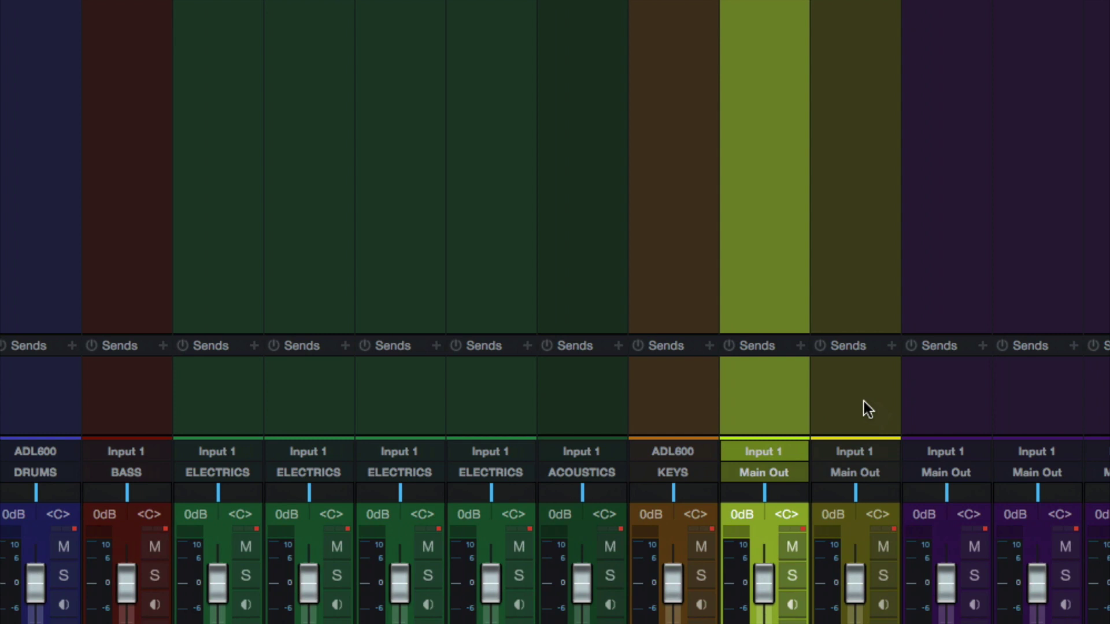
left_click(863, 401, "shift")
left_click(777, 472)
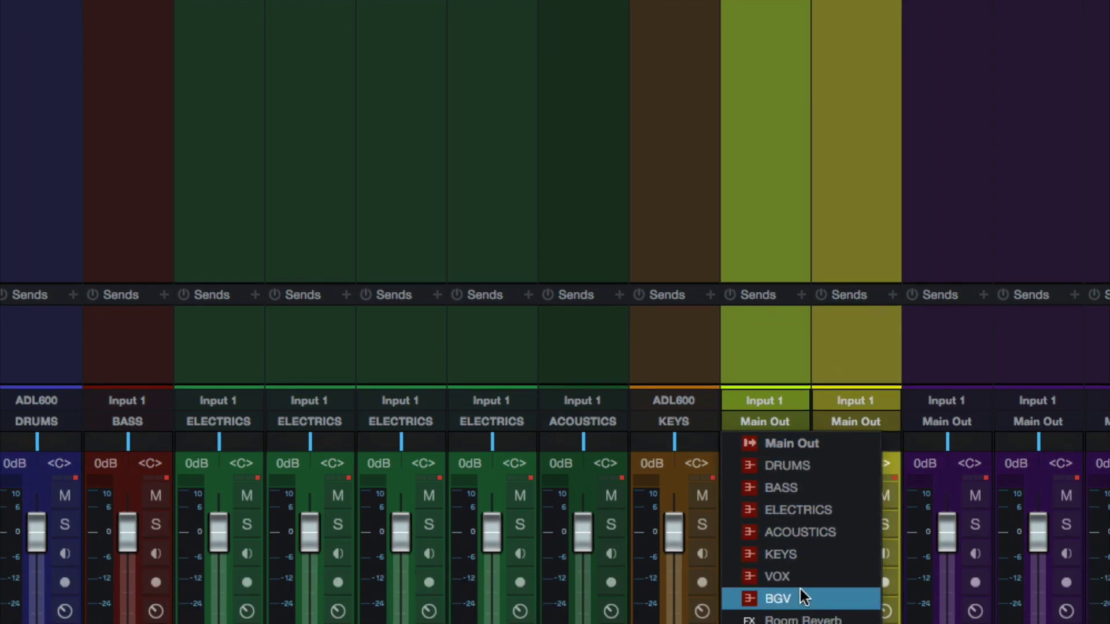
left_click(800, 576)
- Route the outputs of Echo 1 through Echo 4 and LOOP 3 through LOOP 9 to the BGV bus
scroll(913, 338, "right", 10)
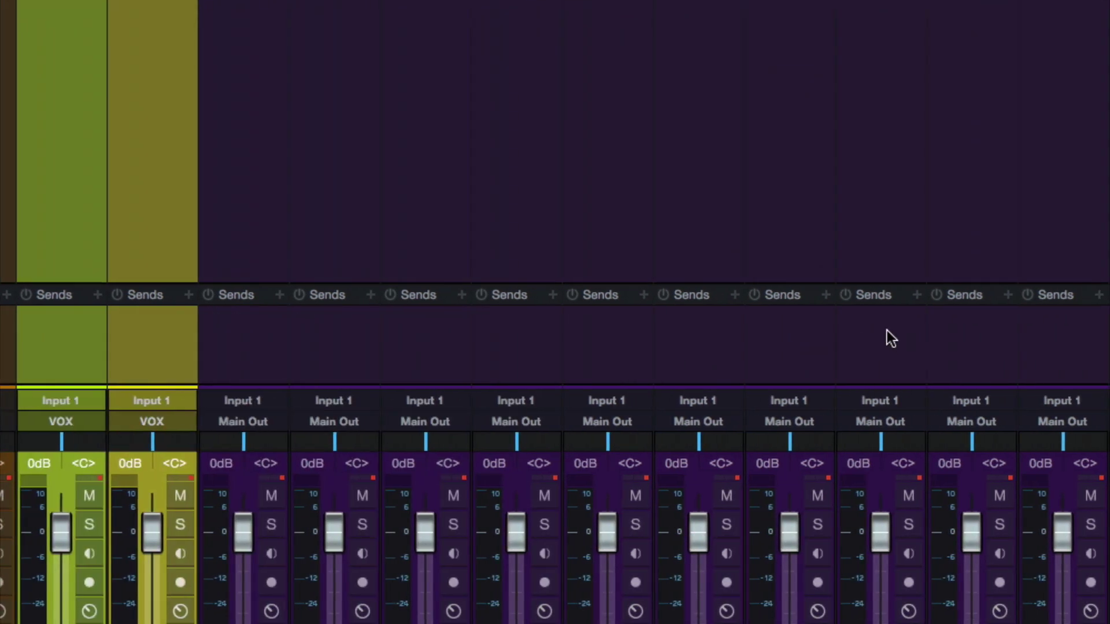
left_click(246, 352)
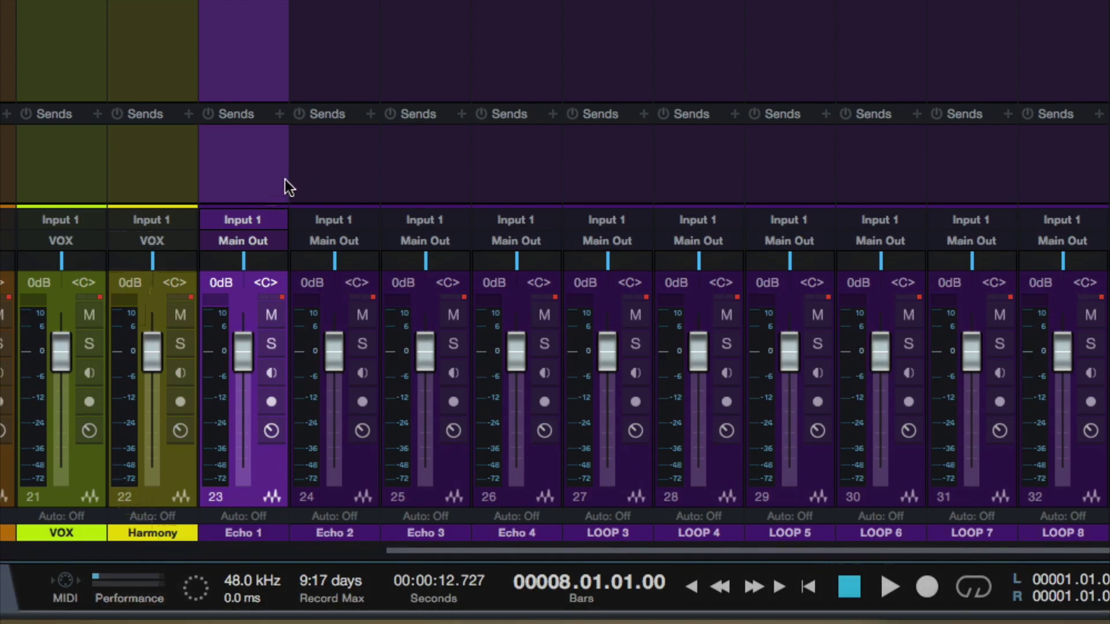
scroll(346, 176, "right", 3)
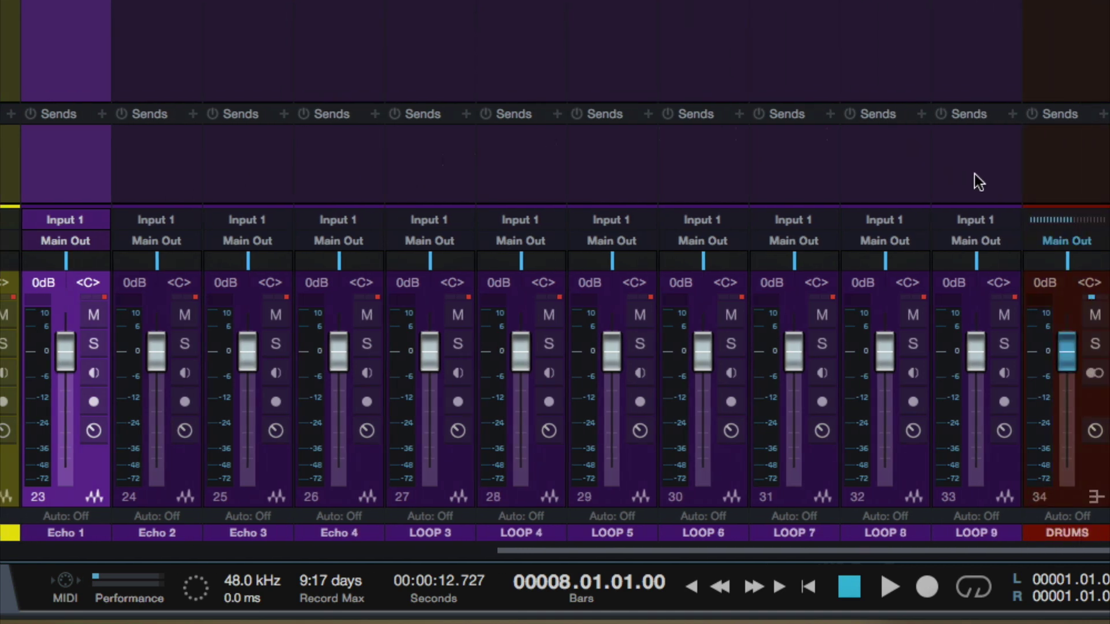
left_click(975, 175, "shift")
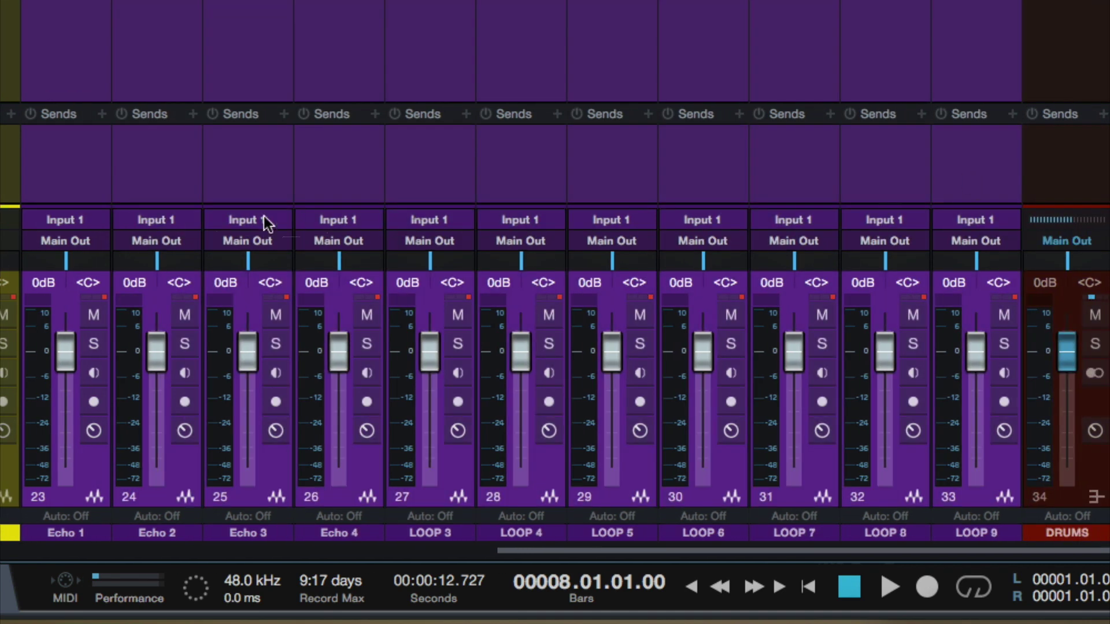
left_click(85, 241)
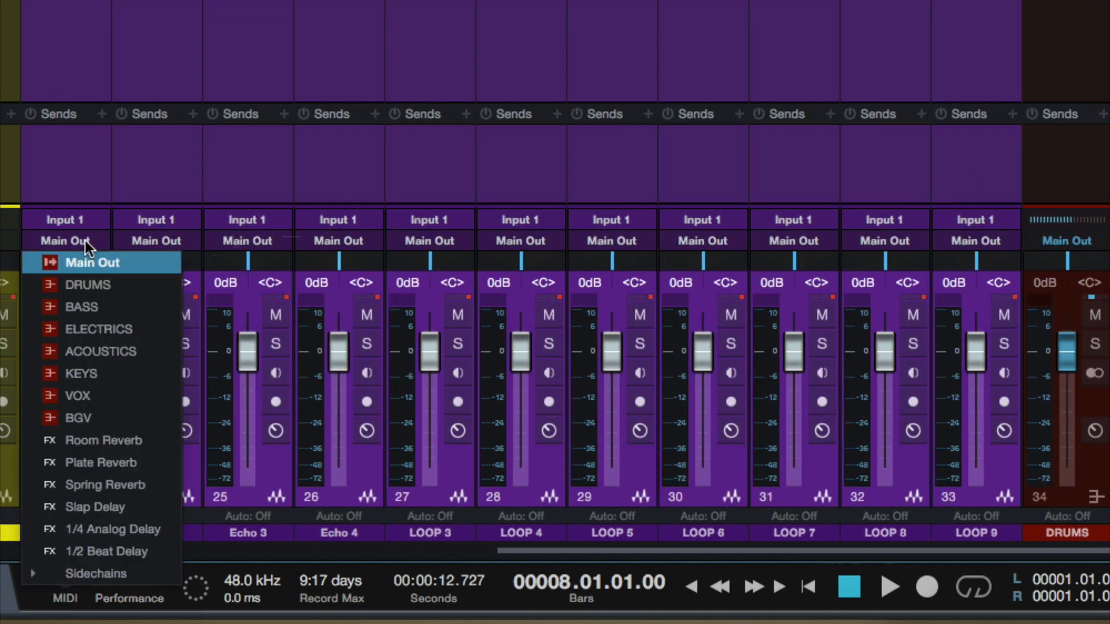
left_click(85, 418)
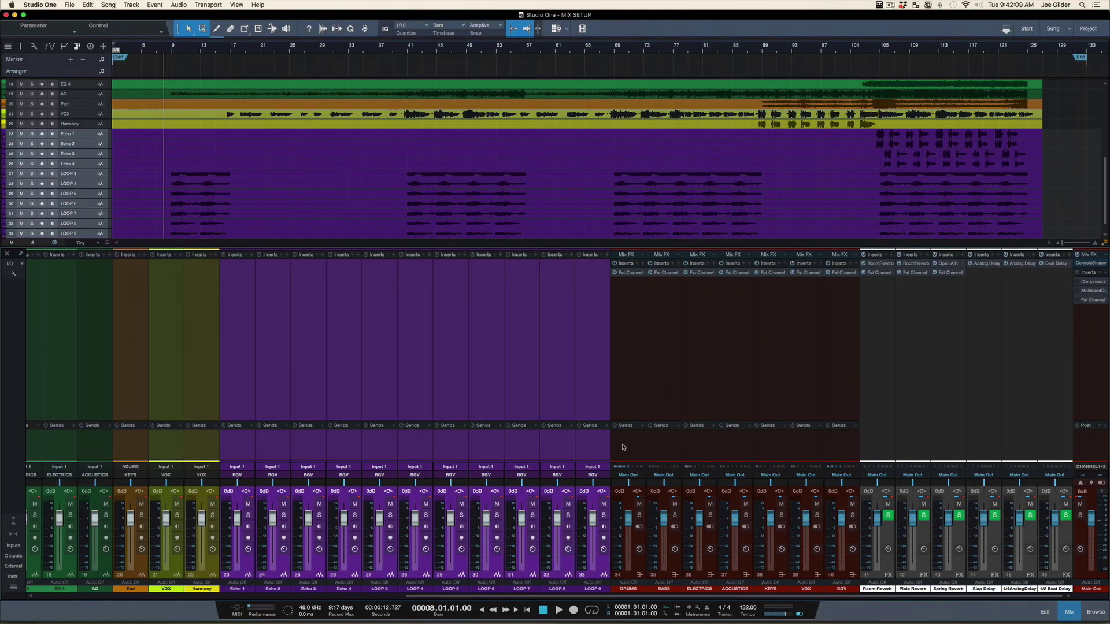
- Select the DRUMS through BGV buses, lower their faders together during playback from bar 8, and reset them to 0 dB
left_click(623, 446)
left_click(852, 444, "shift")
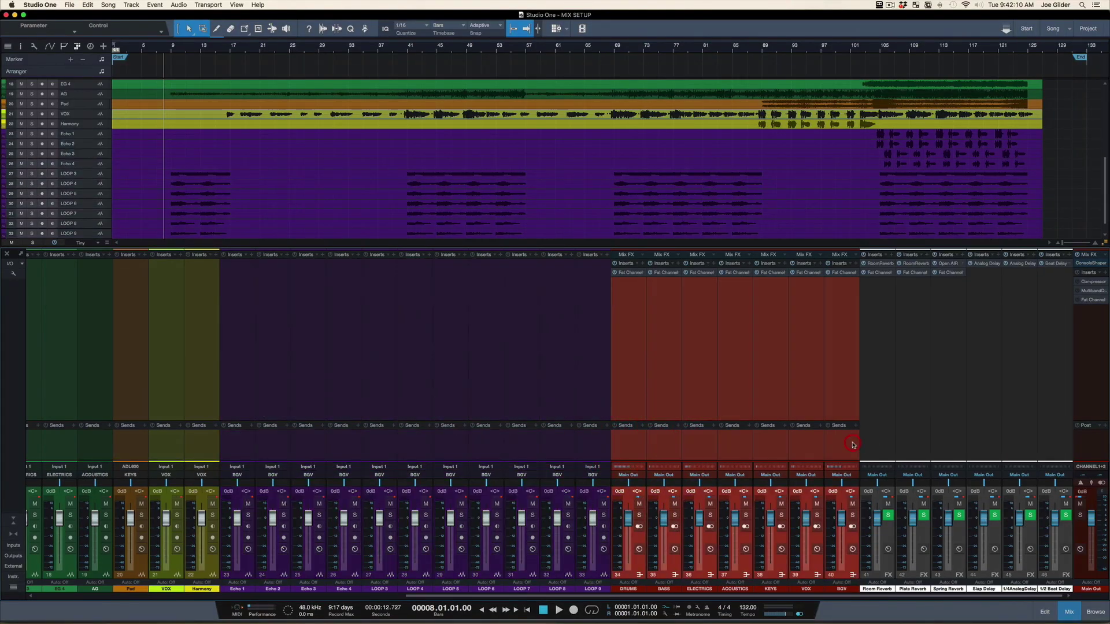
key("space")
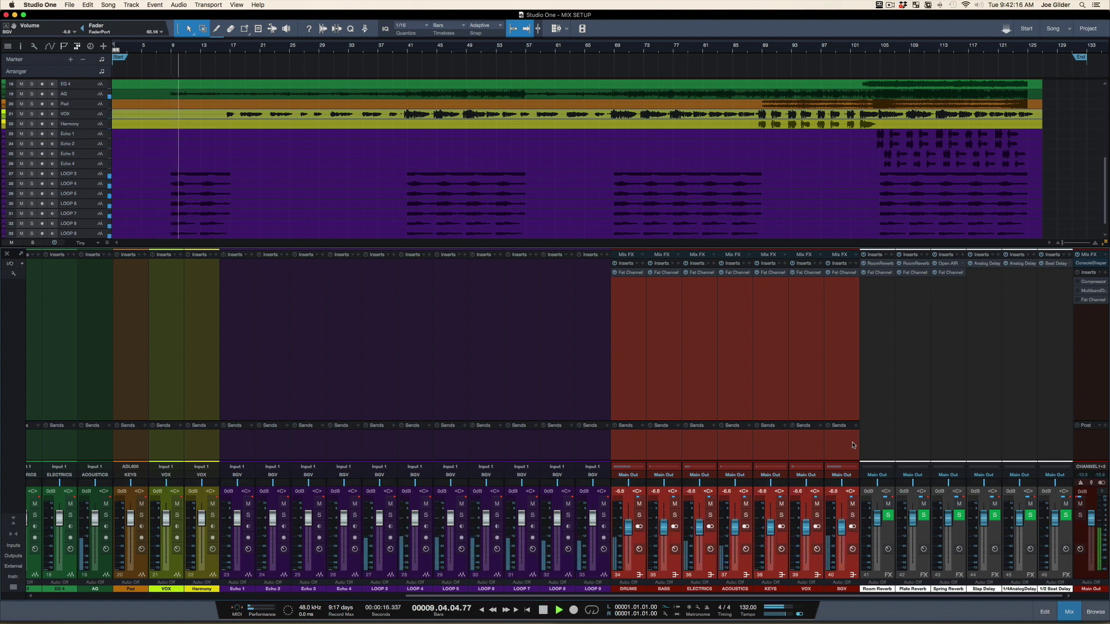
key("space")
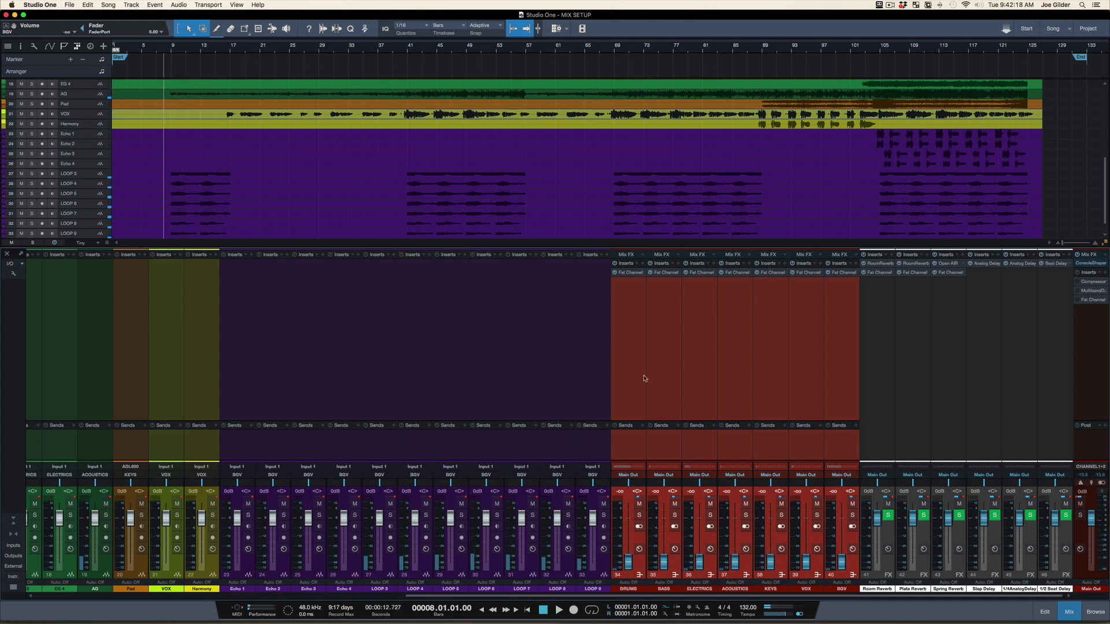
left_click(629, 561, "alt")
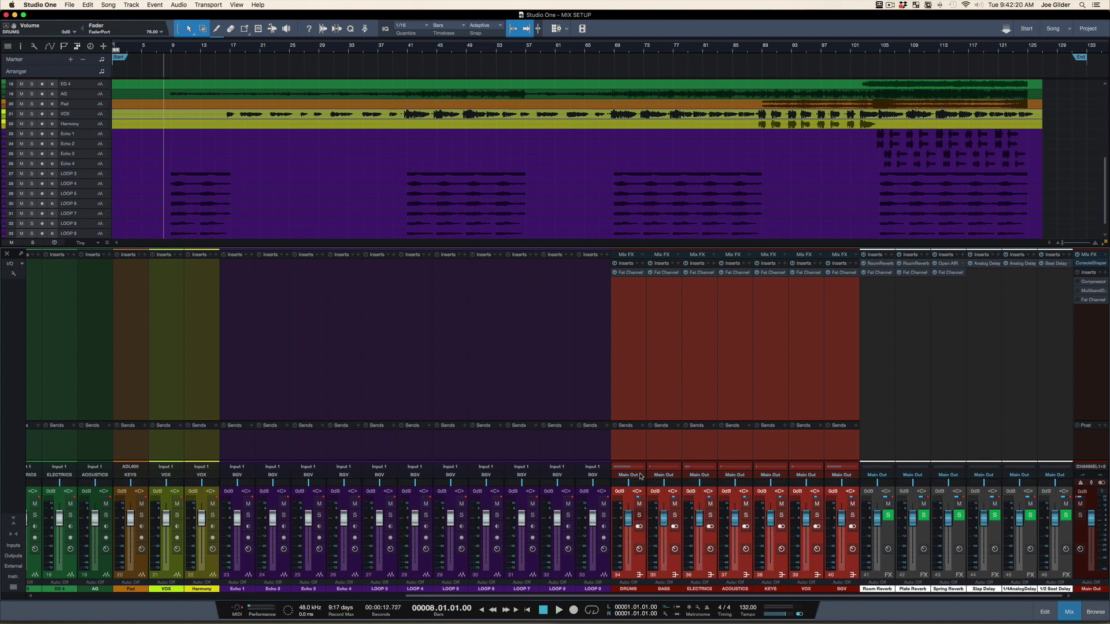
left_click(635, 449)
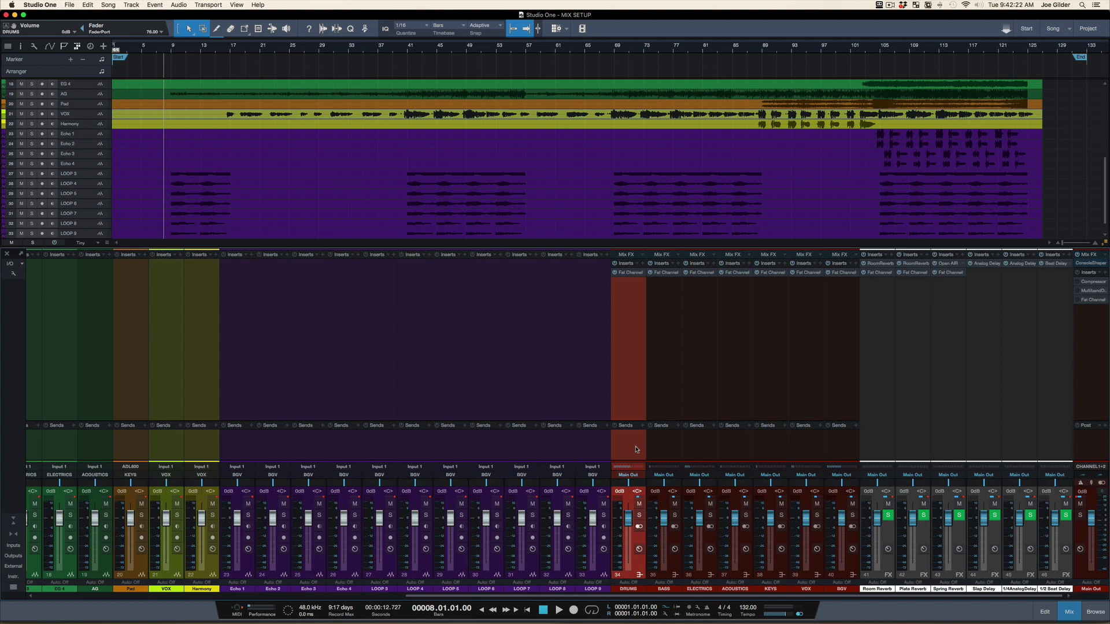